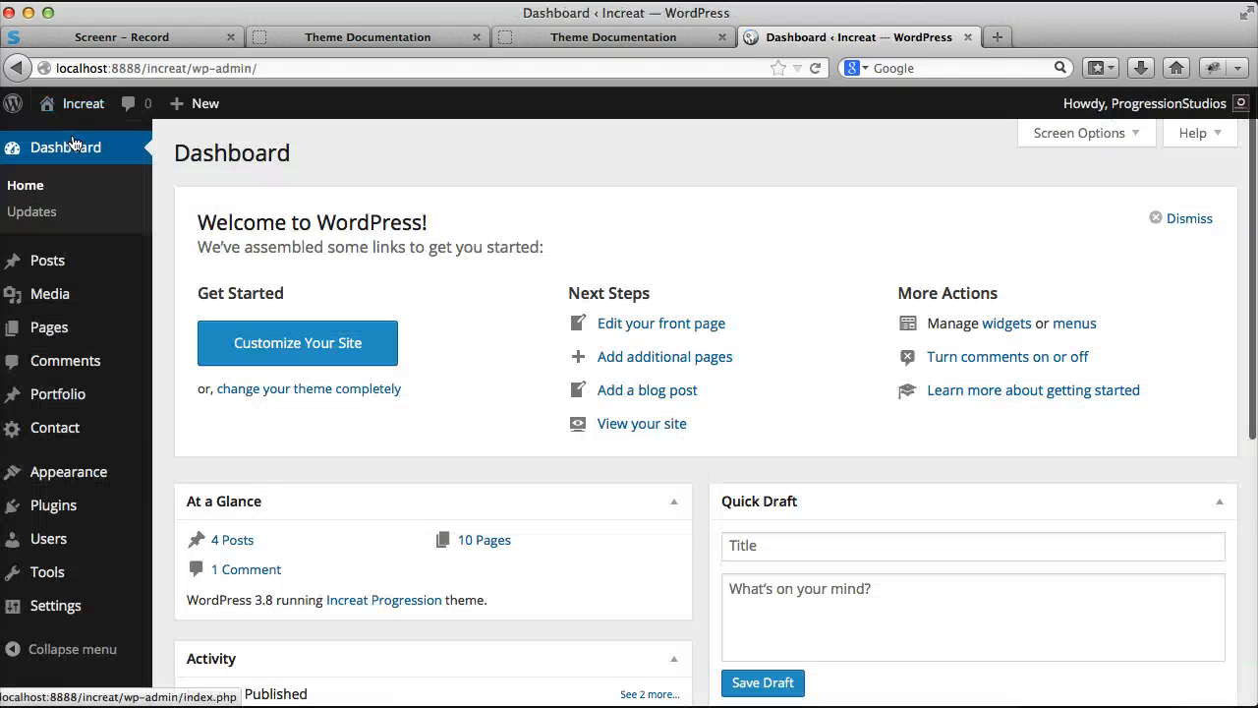
Step: Open the WordPress theme customizer and expand the Theme Settings section to reach the logo options
{"action": "mouse_move", "coordinate": [134, 478]}
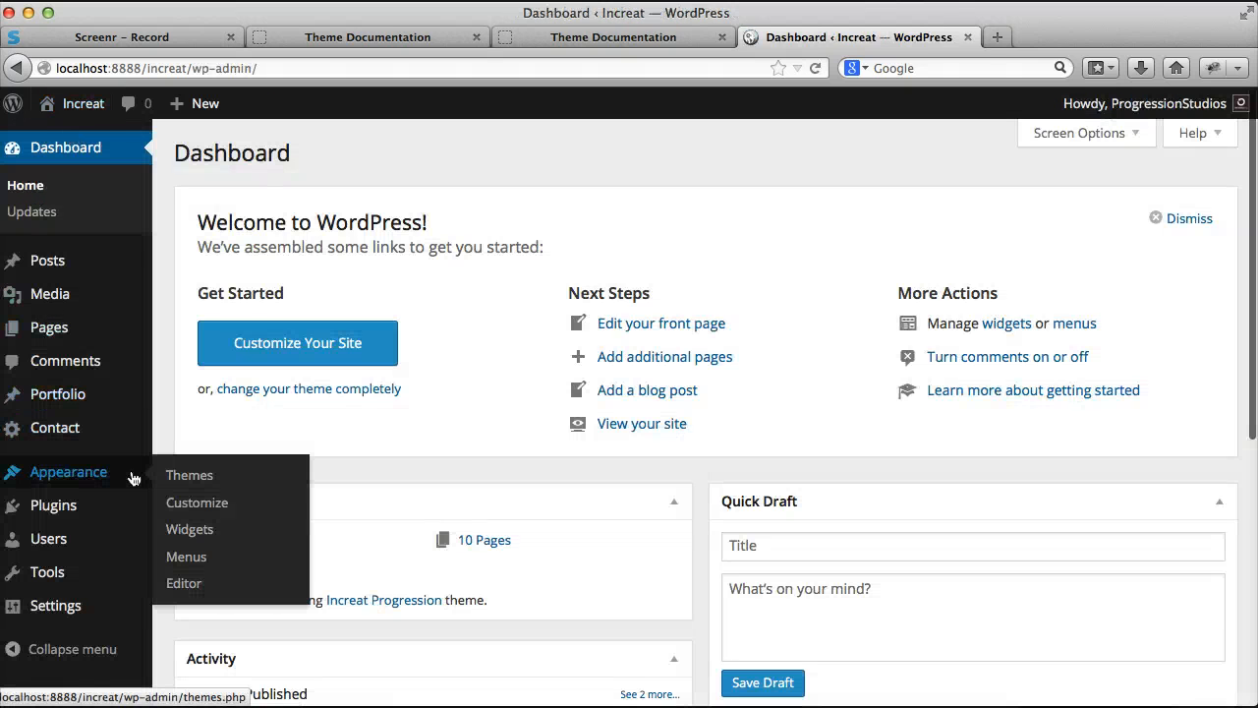
{"action": "left_click", "coordinate": [209, 512]}
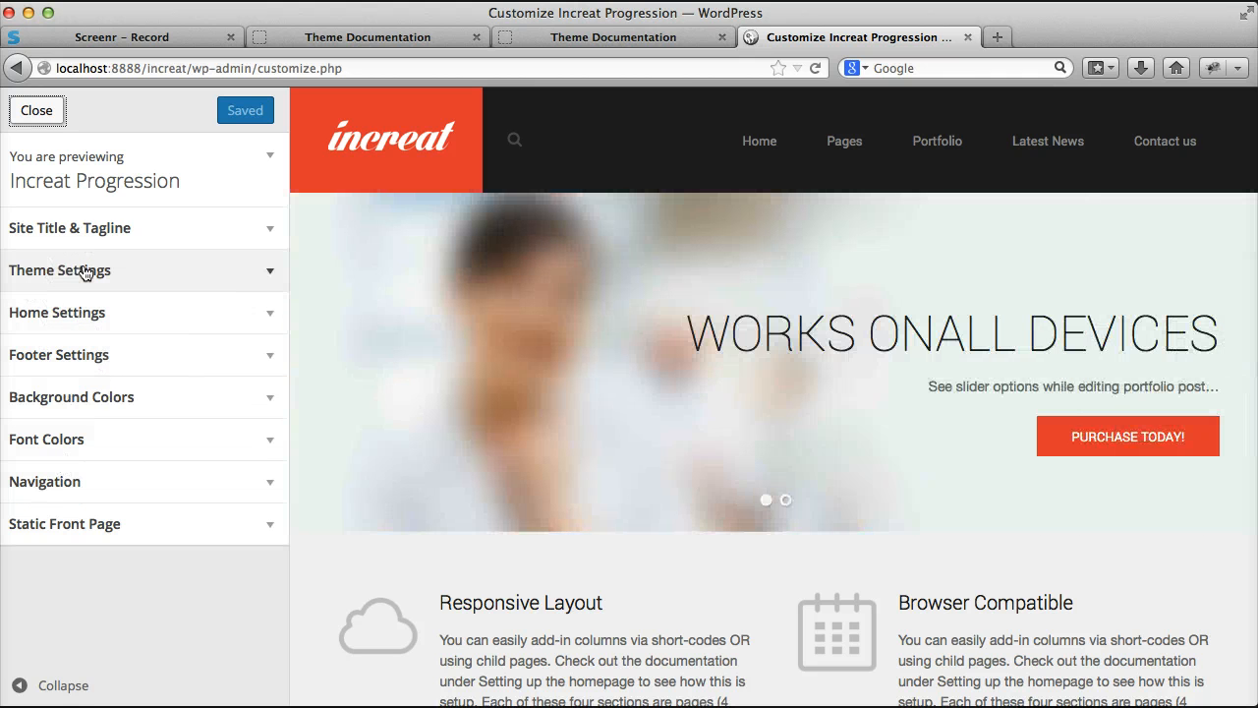
{"action": "left_click", "coordinate": [86, 273]}
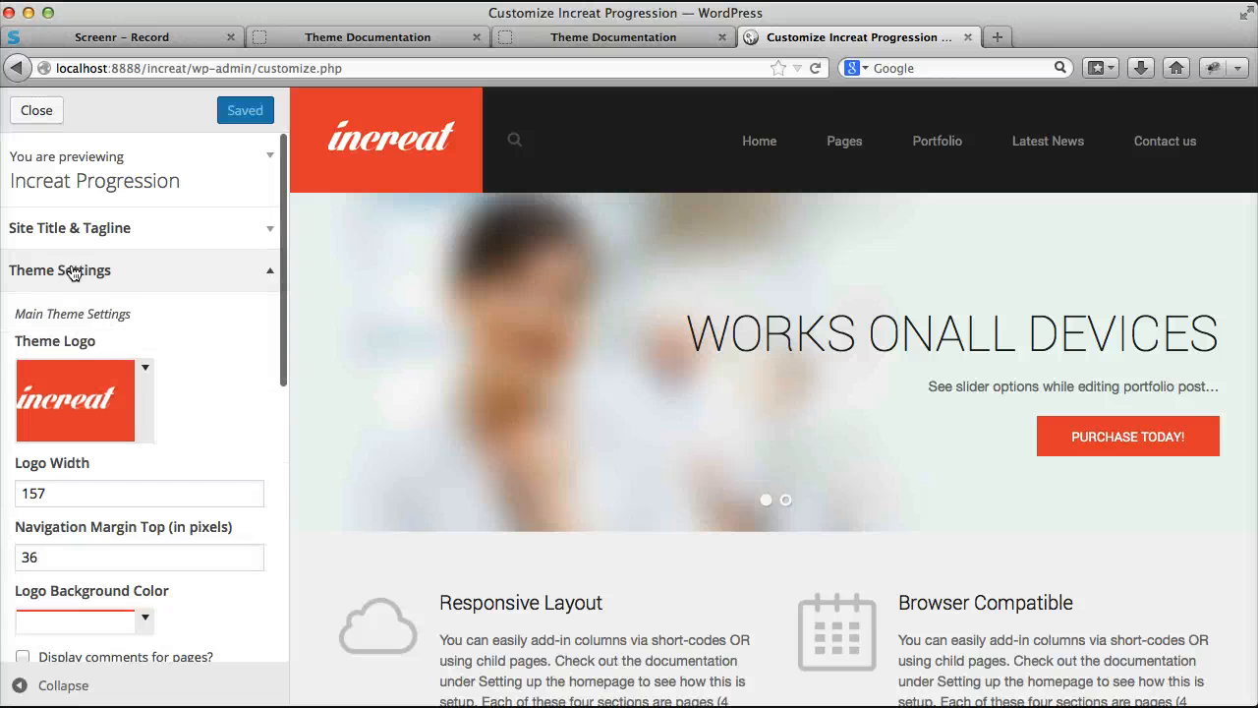
{"action": "scroll", "coordinate": [183, 319], "scroll_direction": "down", "scroll_amount": 3}
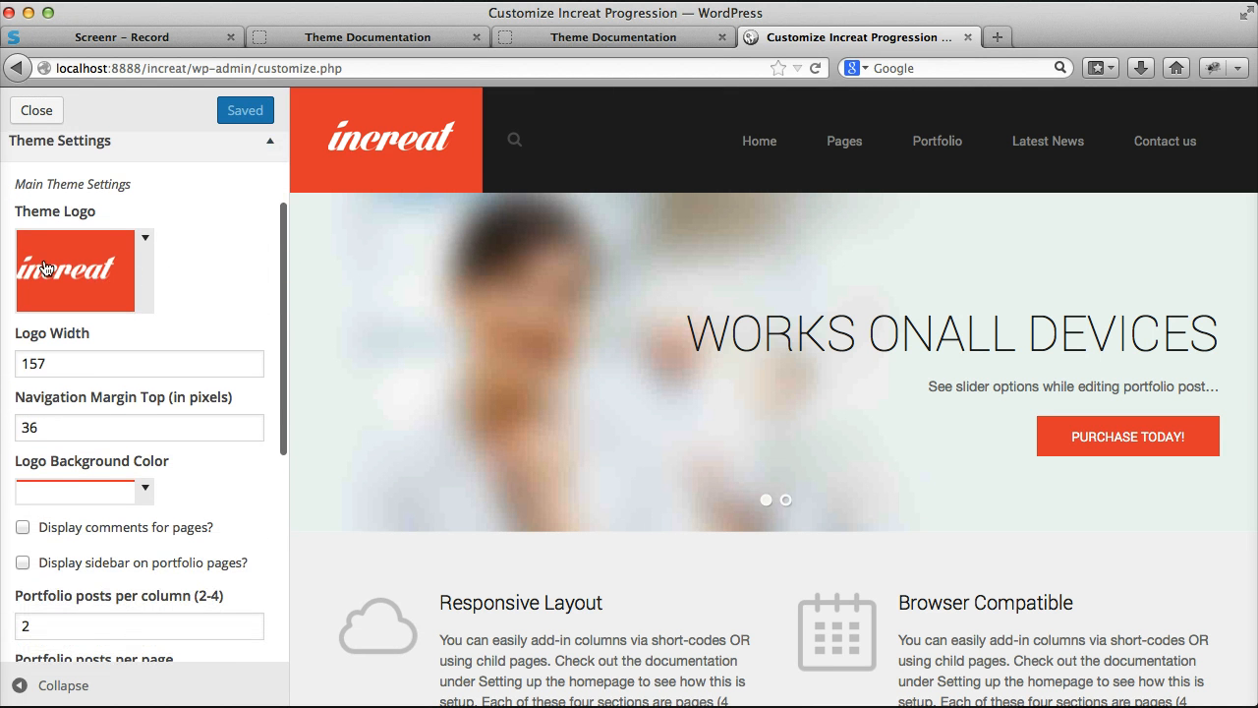
{"action": "left_click_drag", "start_coordinate": [310, 140], "coordinate": [387, 146]}
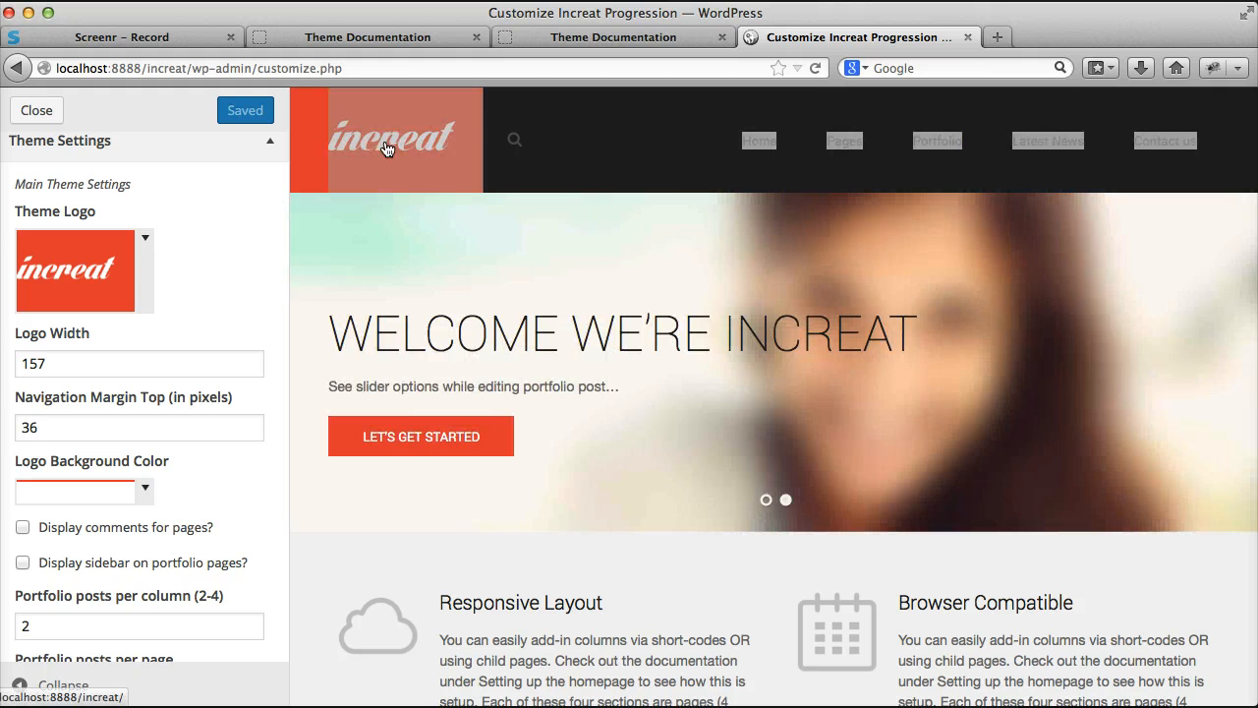
{"action": "left_click", "coordinate": [606, 122]}
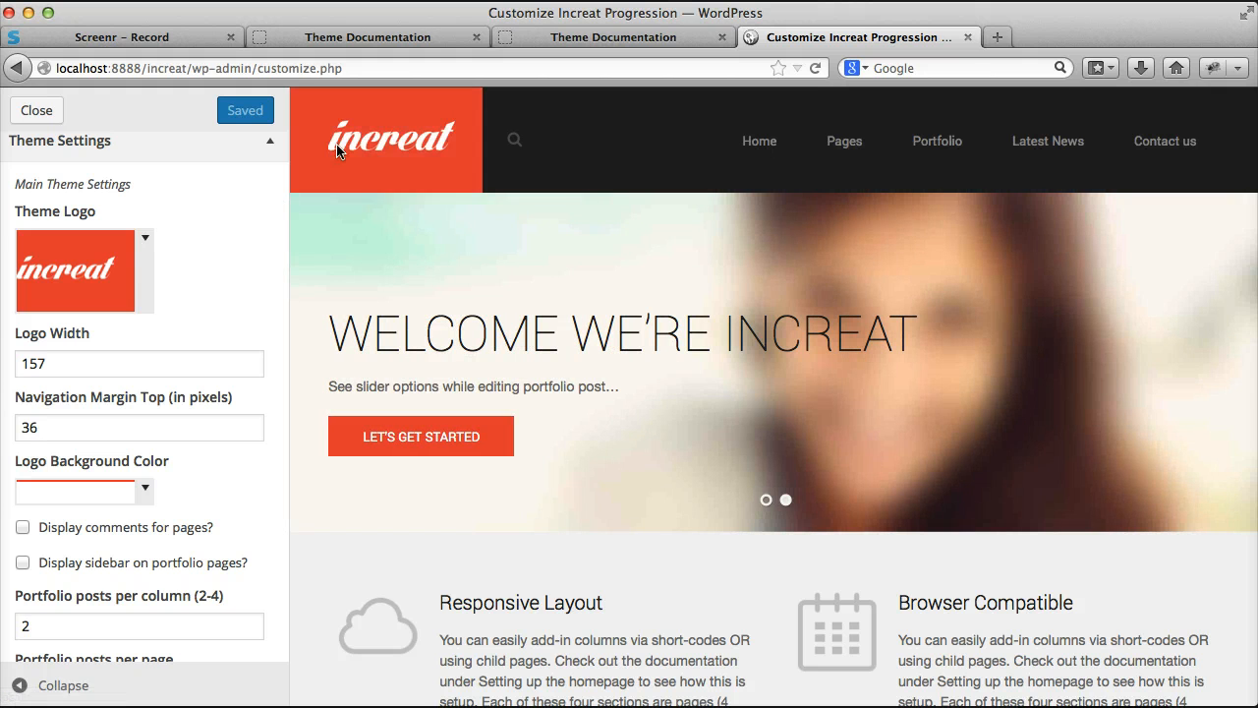
{"action": "left_click_drag", "start_coordinate": [64, 358], "coordinate": [27, 362]}
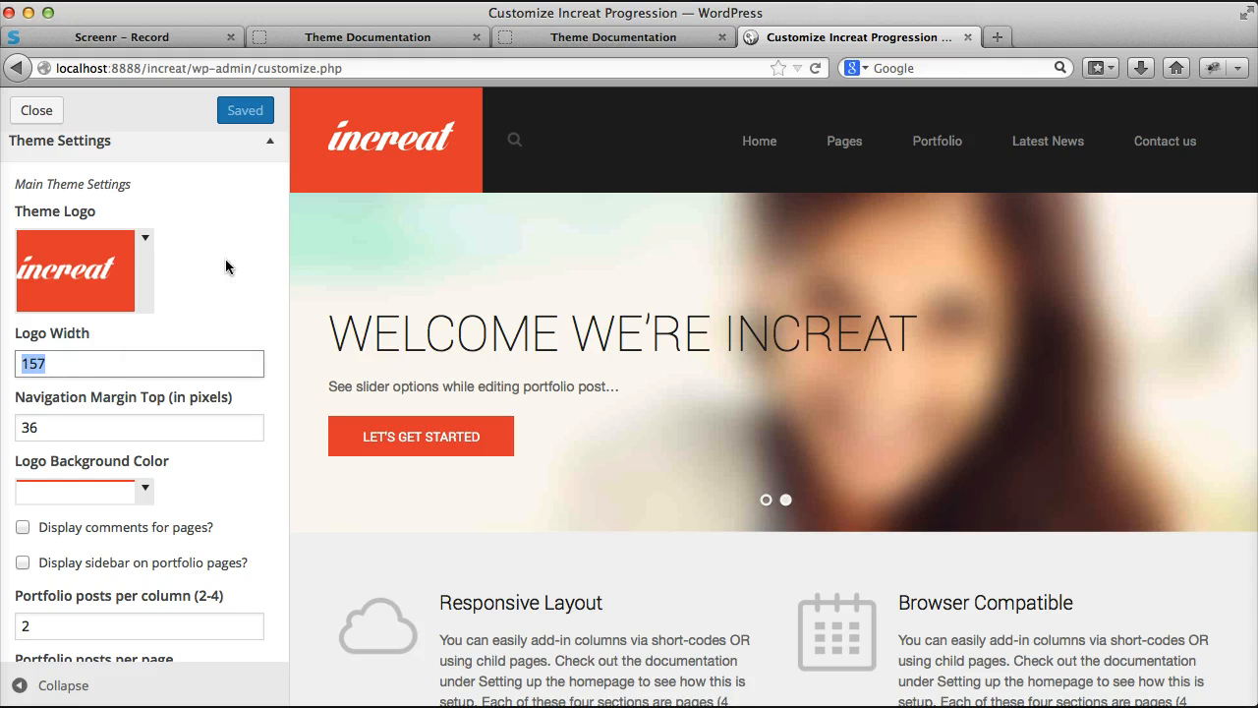
{"action": "left_click_drag", "start_coordinate": [84, 362], "coordinate": [35, 361]}
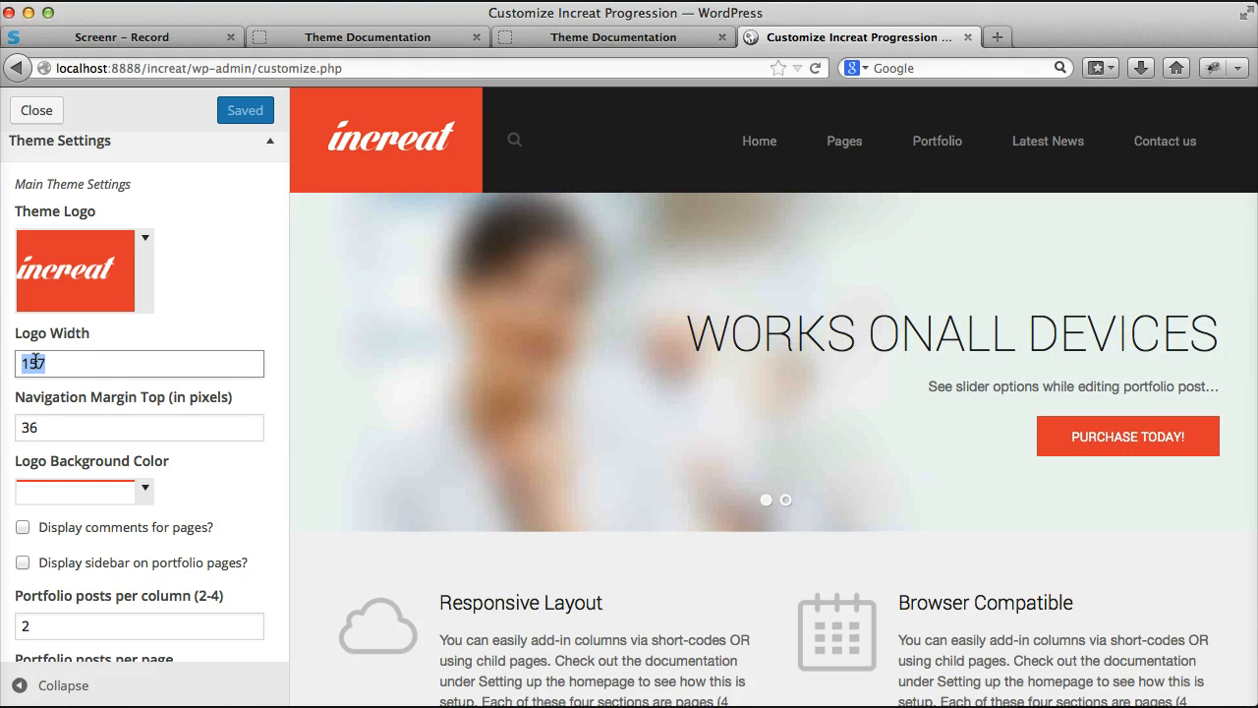
{"action": "left_click", "coordinate": [36, 361]}
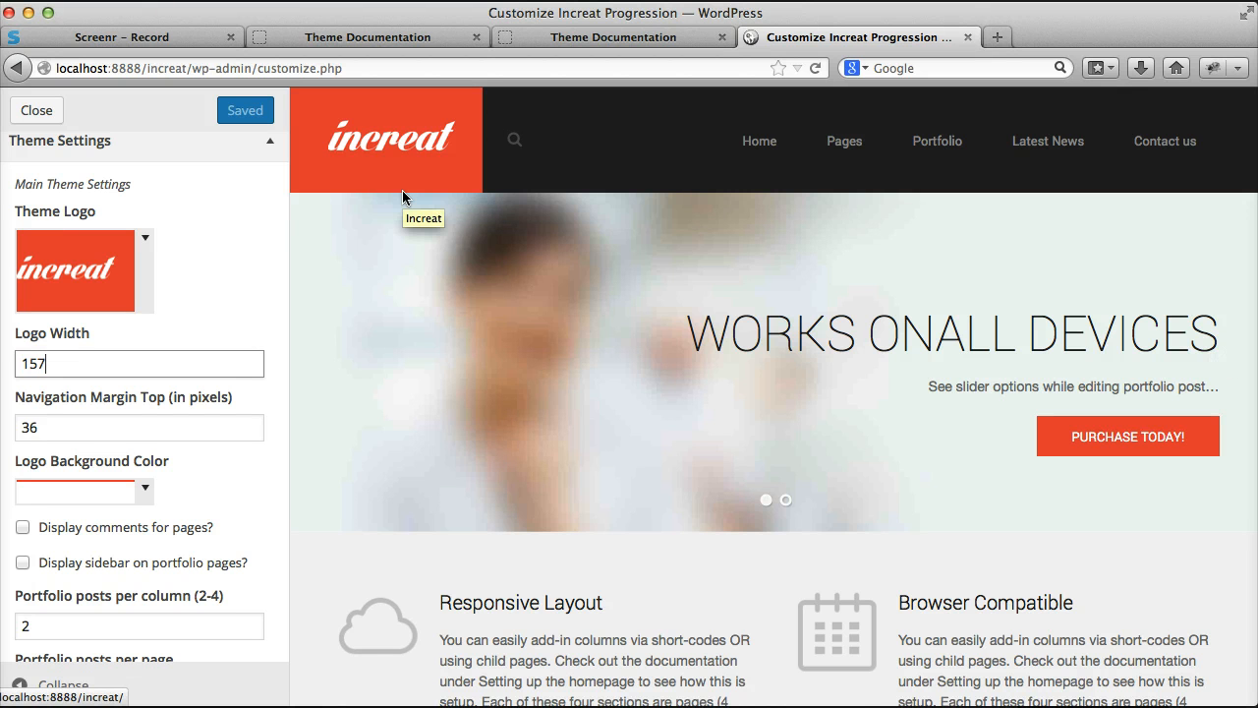
Step: Set the navigation's top margin to 20 pixels
{"action": "left_click_drag", "start_coordinate": [147, 428], "coordinate": [8, 427]}
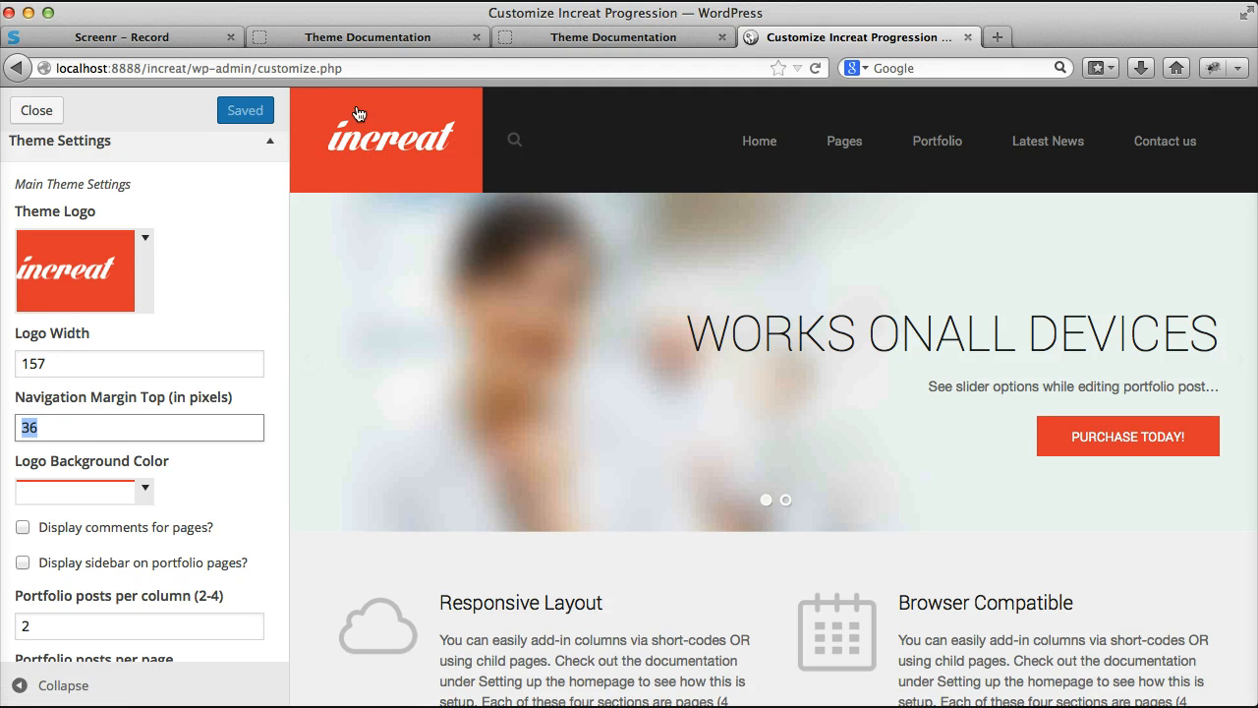
{"action": "left_click_drag", "start_coordinate": [46, 438], "coordinate": [11, 437]}
{"action": "double_click", "coordinate": [24, 427]}
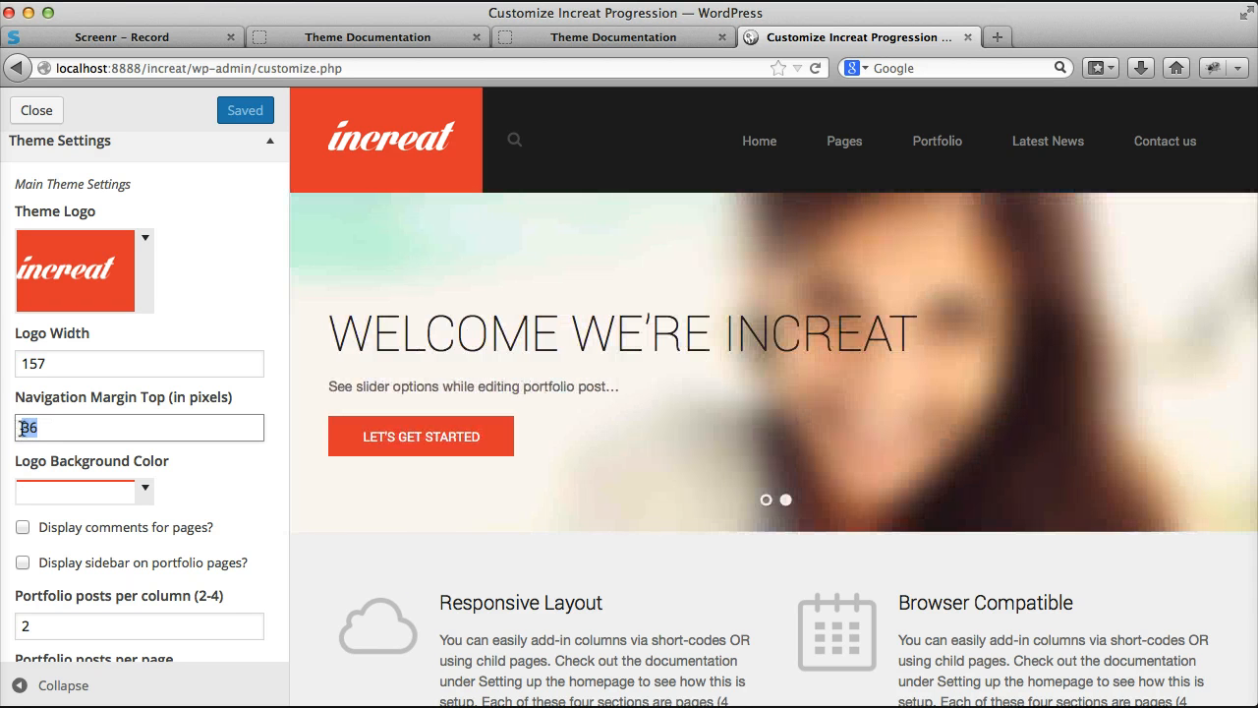
{"action": "type", "text": "20"}
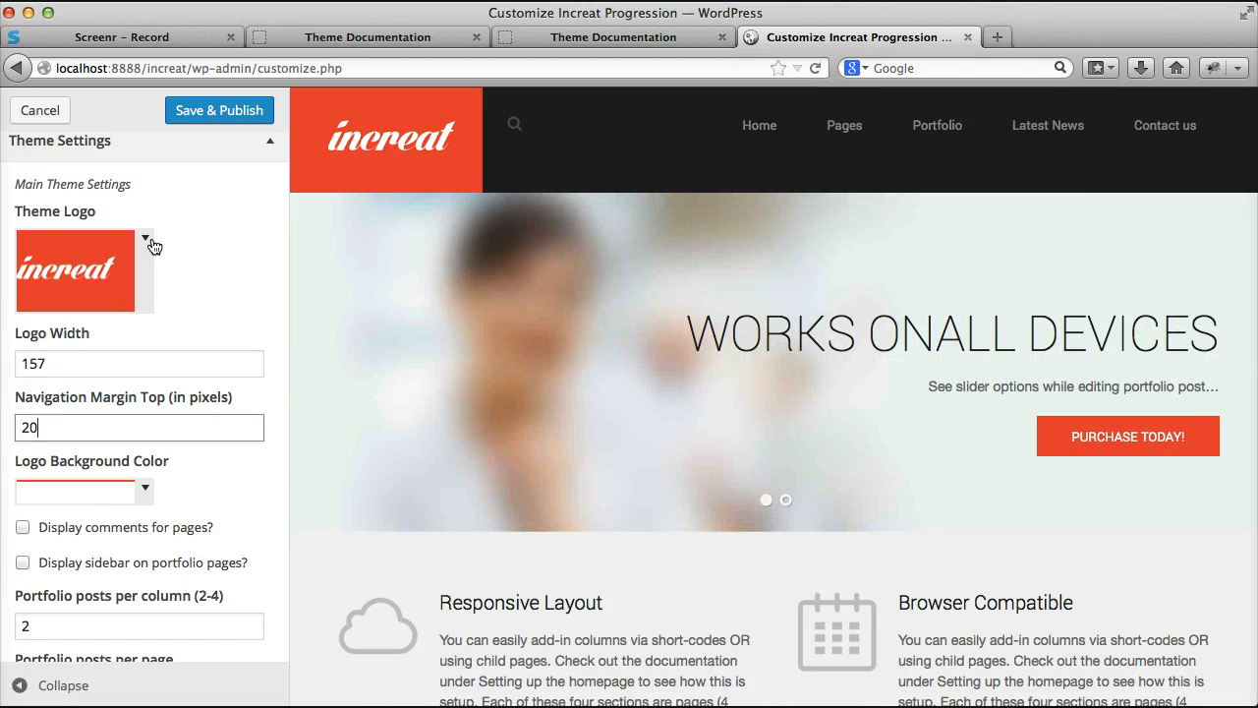
Step: Replace the theme logo by uploading logo-new.png from the Desktop
{"action": "left_click", "coordinate": [146, 239]}
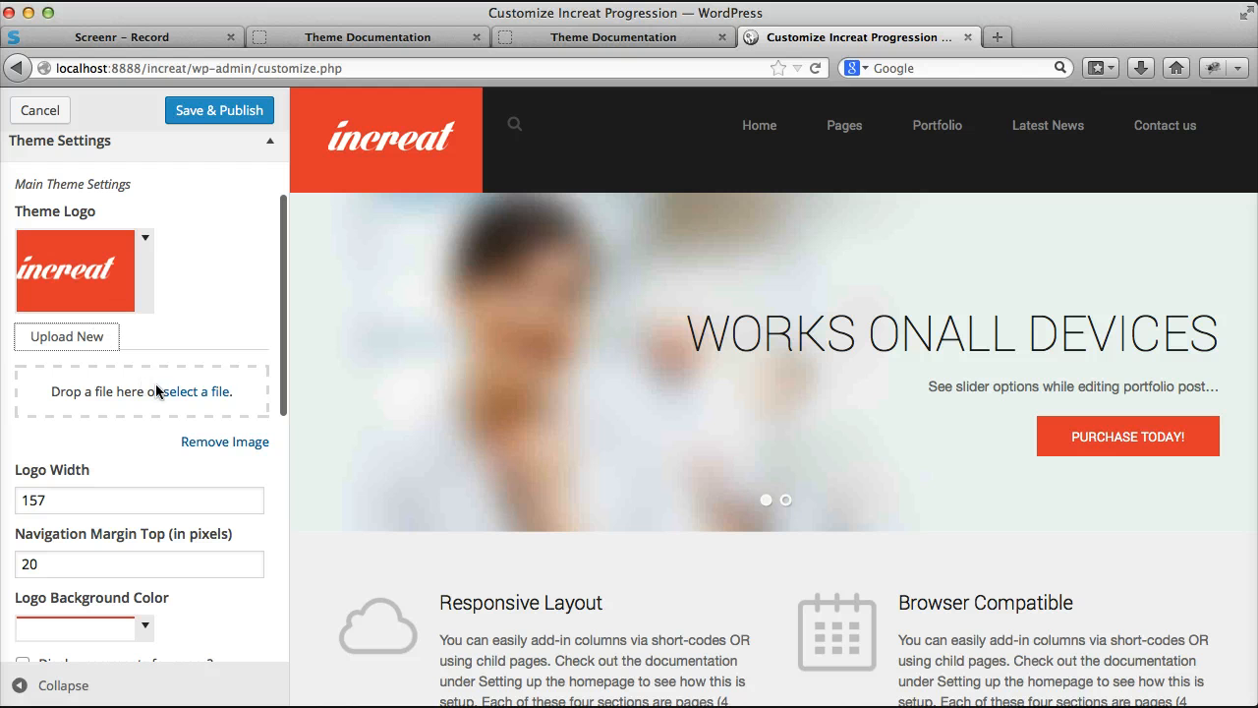
{"action": "left_click", "coordinate": [193, 392]}
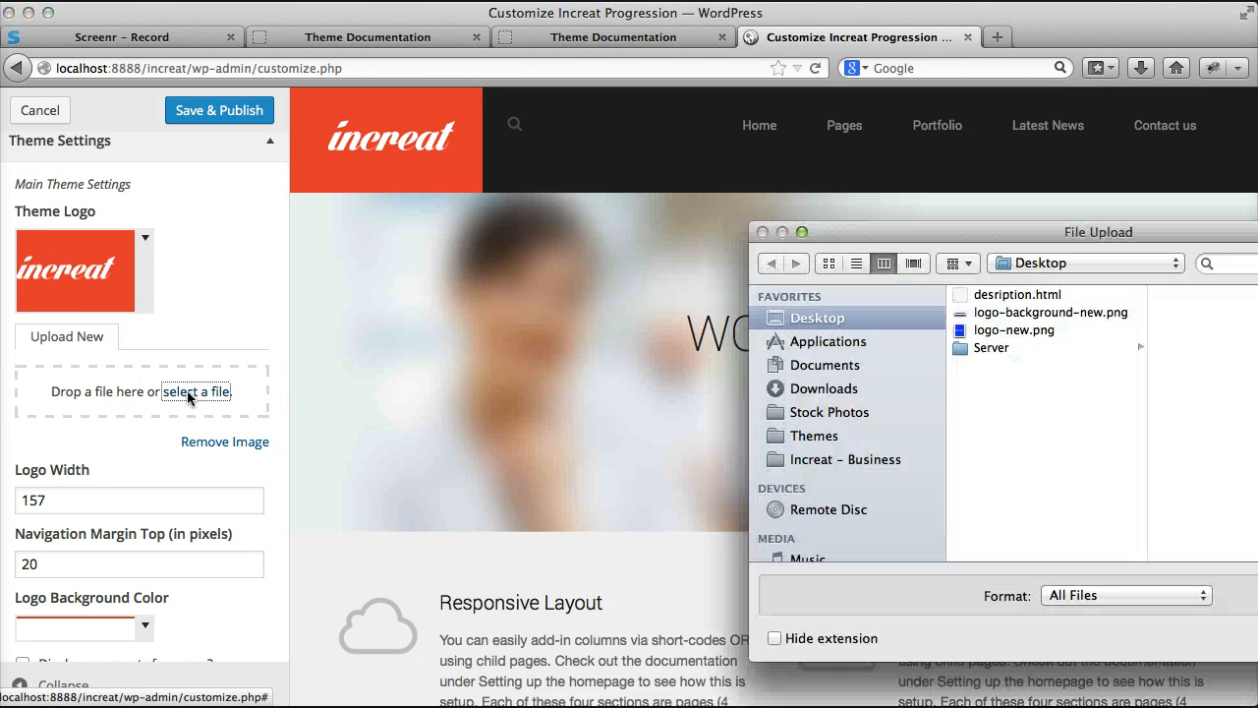
{"action": "left_click_drag", "start_coordinate": [1037, 234], "coordinate": [517, 185]}
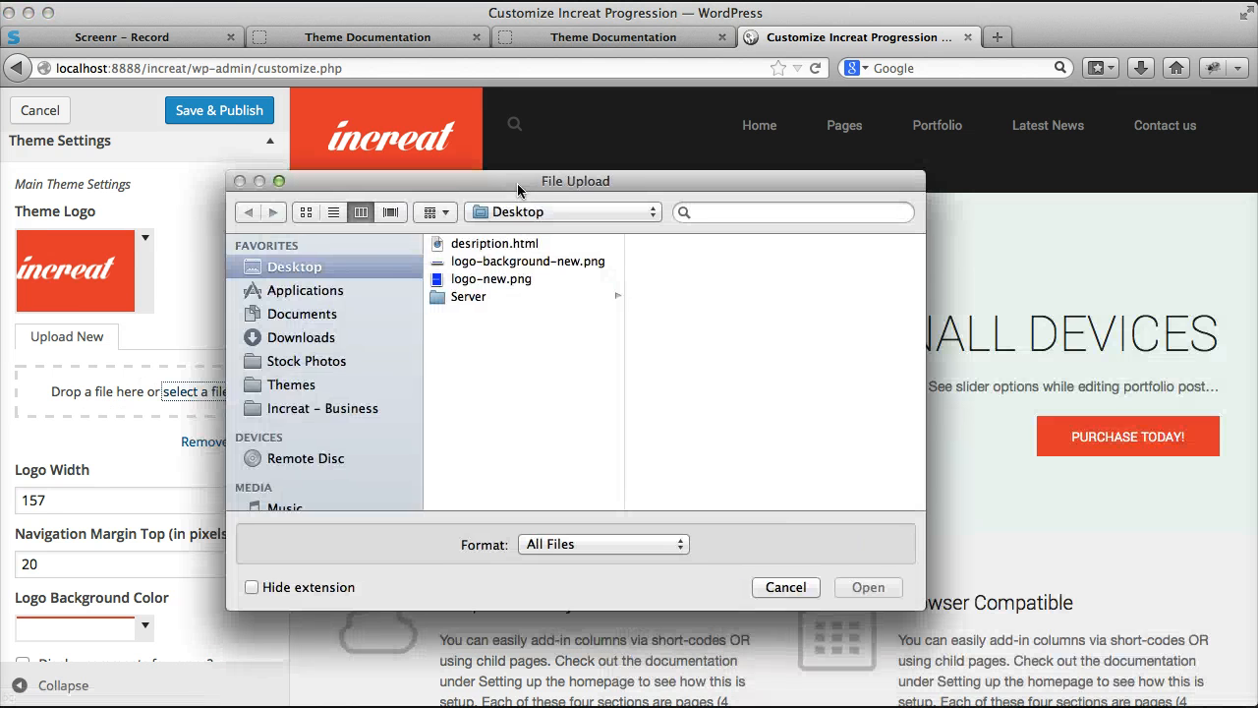
{"action": "left_click", "coordinate": [500, 282]}
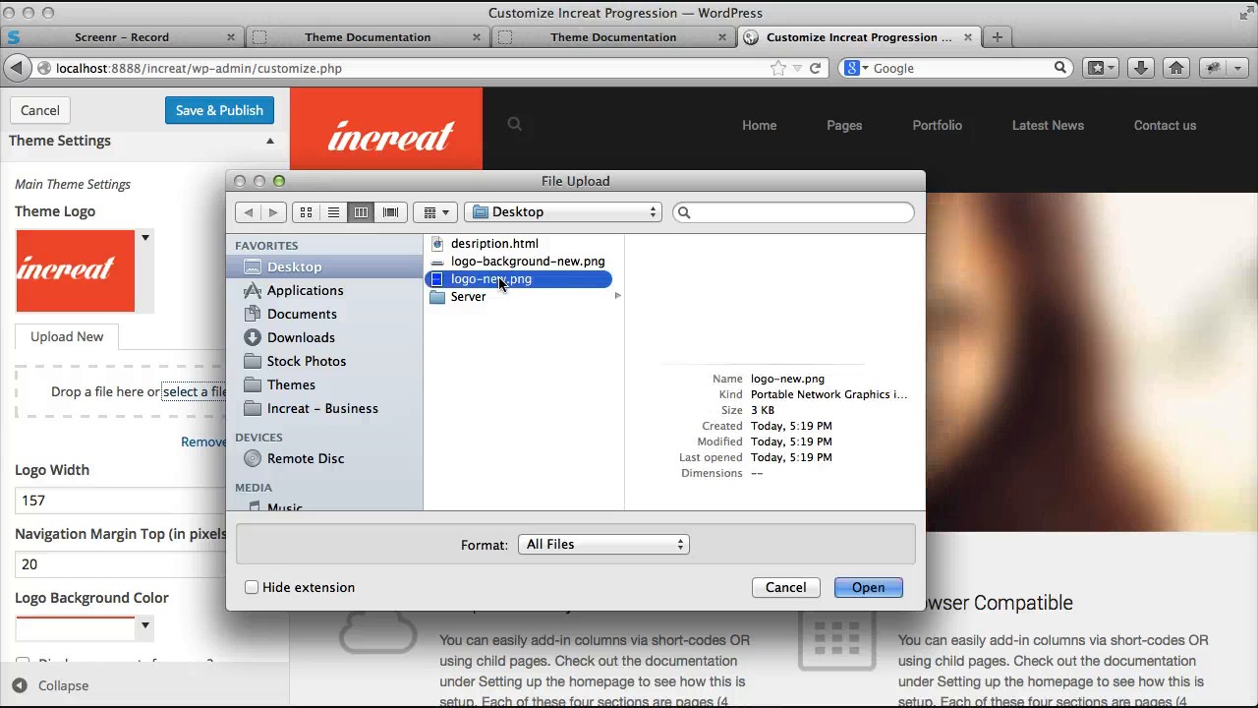
{"action": "left_click", "coordinate": [869, 586]}
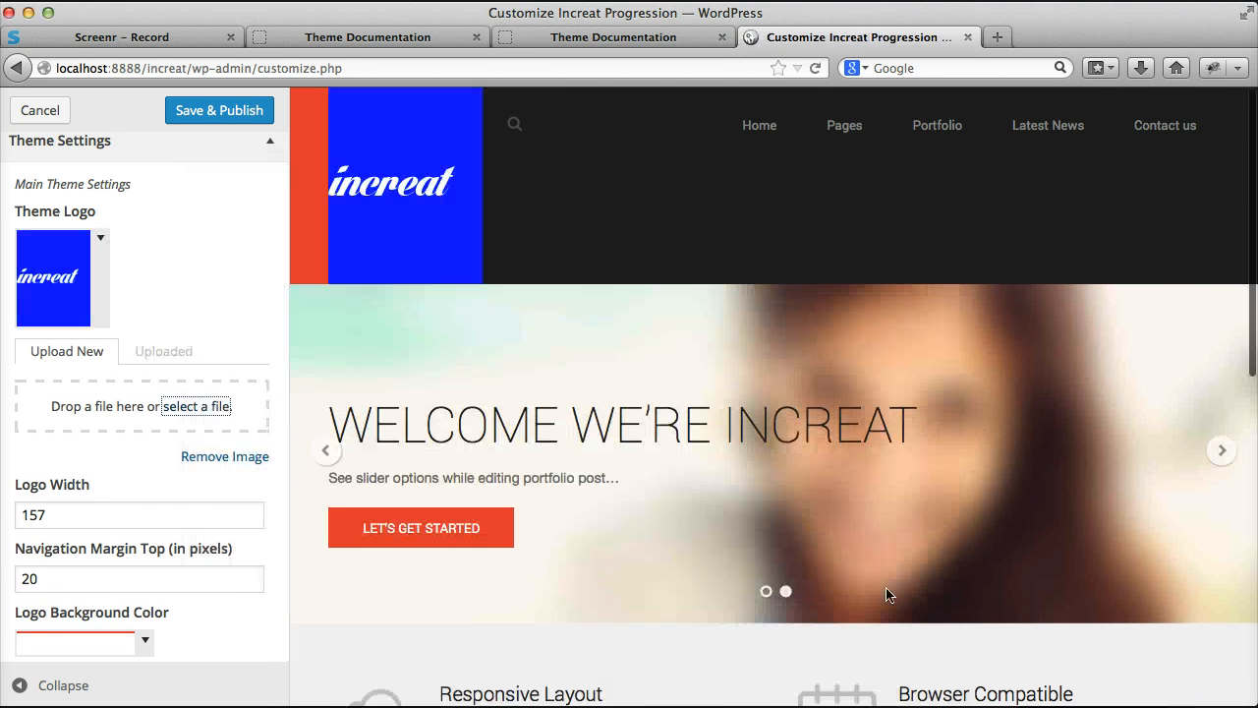
{"action": "double_click", "coordinate": [104, 514]}
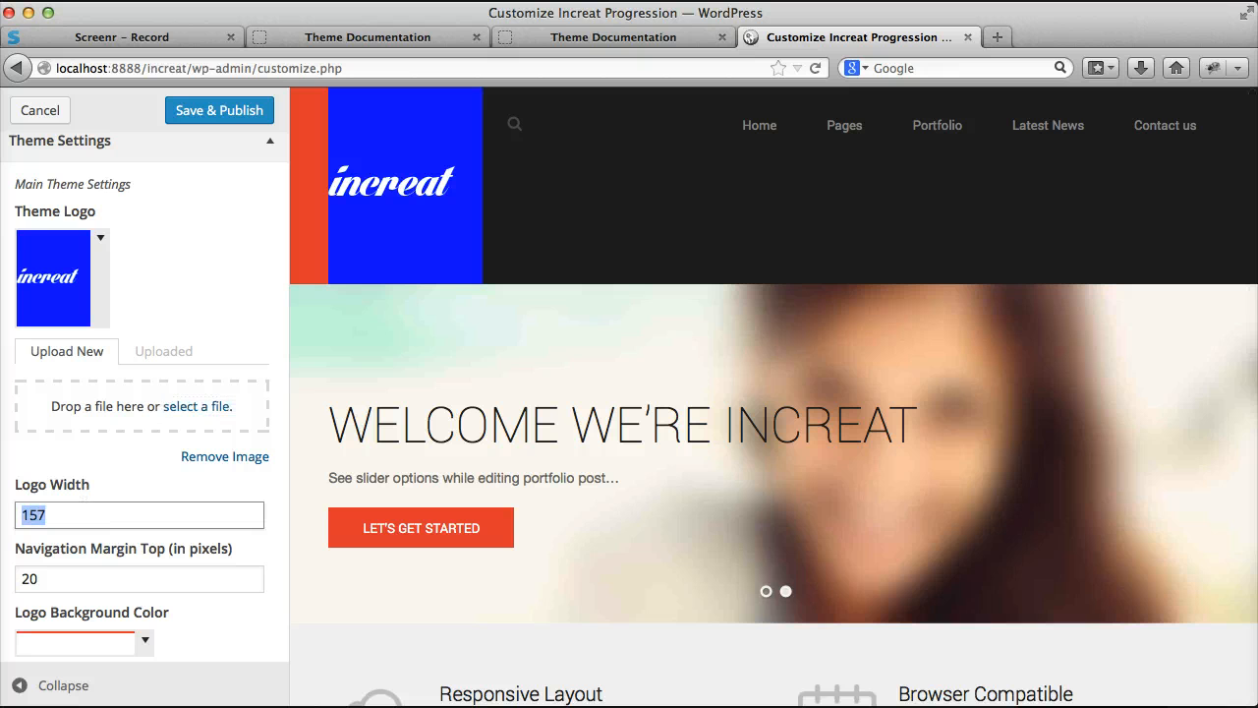
{"action": "left_click", "coordinate": [74, 520]}
{"action": "double_click", "coordinate": [35, 522]}
{"action": "left_click", "coordinate": [101, 514]}
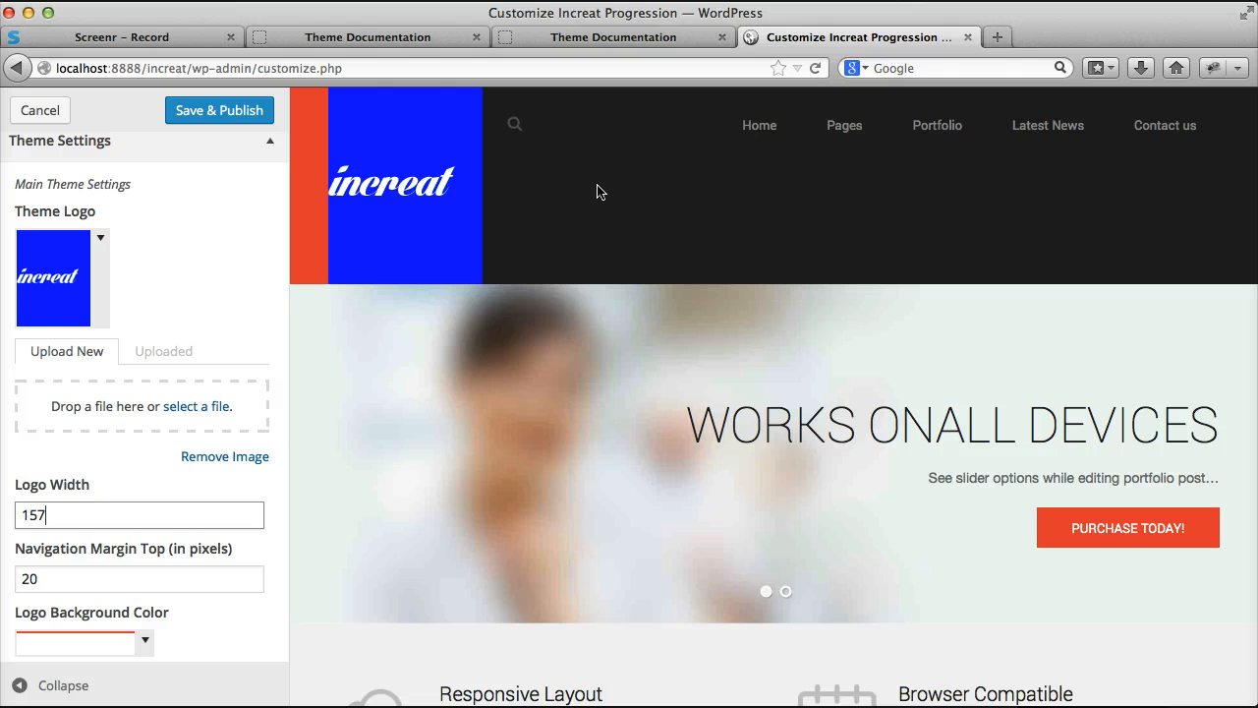
Step: Adjust the navigation's top margin, trying 50 and 78 pixels and settling on 82 pixels
{"action": "key", "text": "Tab"}
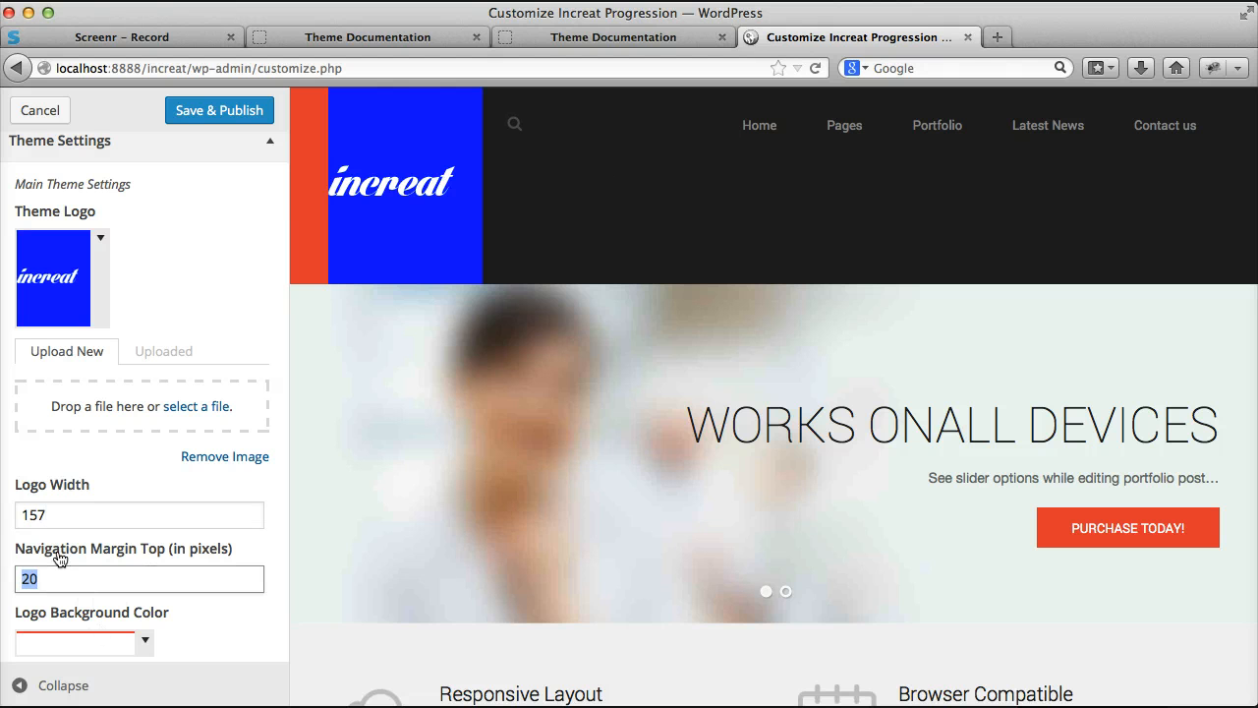
{"action": "type", "text": "50"}
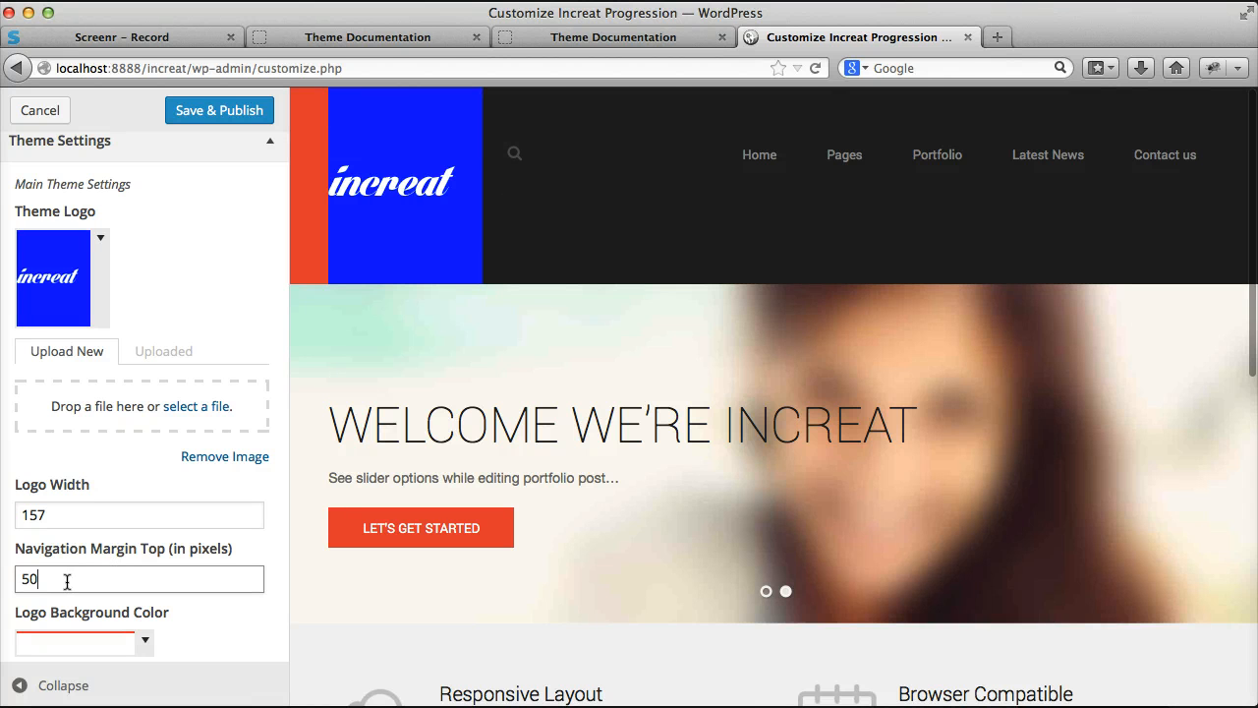
{"action": "double_click", "coordinate": [30, 579]}
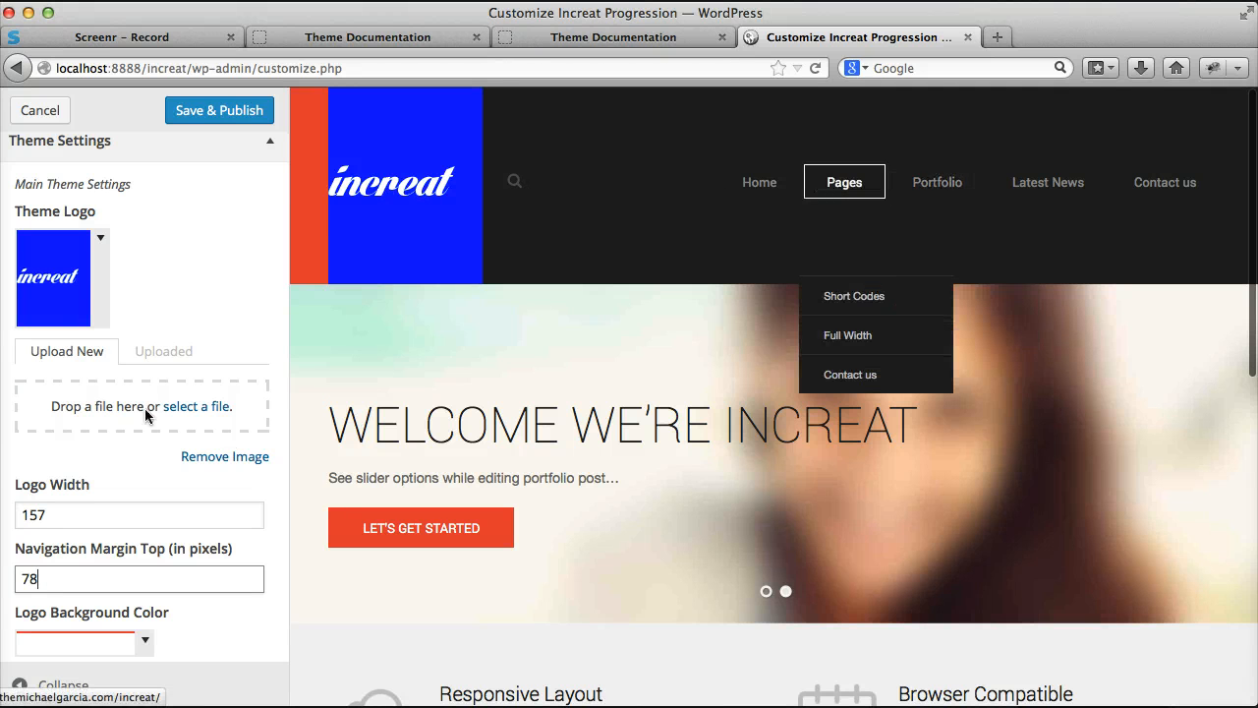
{"action": "key", "text": "BackSpace"}
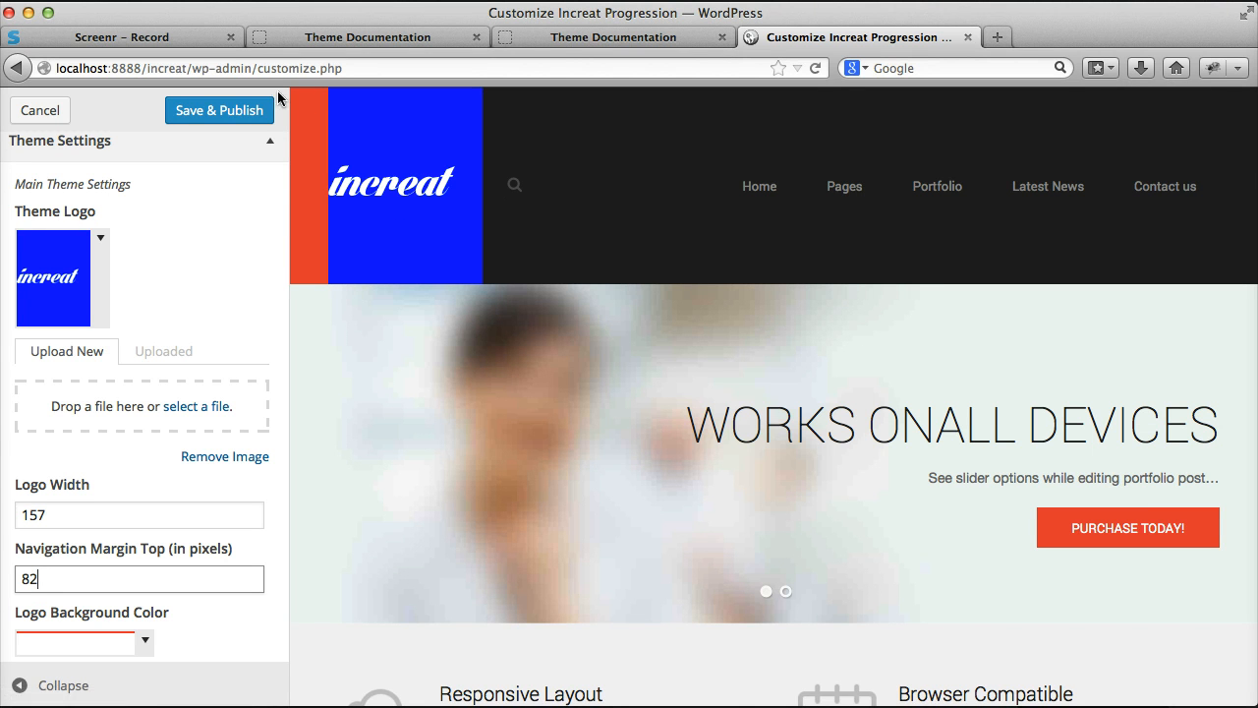
Step: Expand the image upload options for the Logo Background Color setting
{"action": "scroll", "coordinate": [146, 383], "scroll_direction": "down", "scroll_amount": 3}
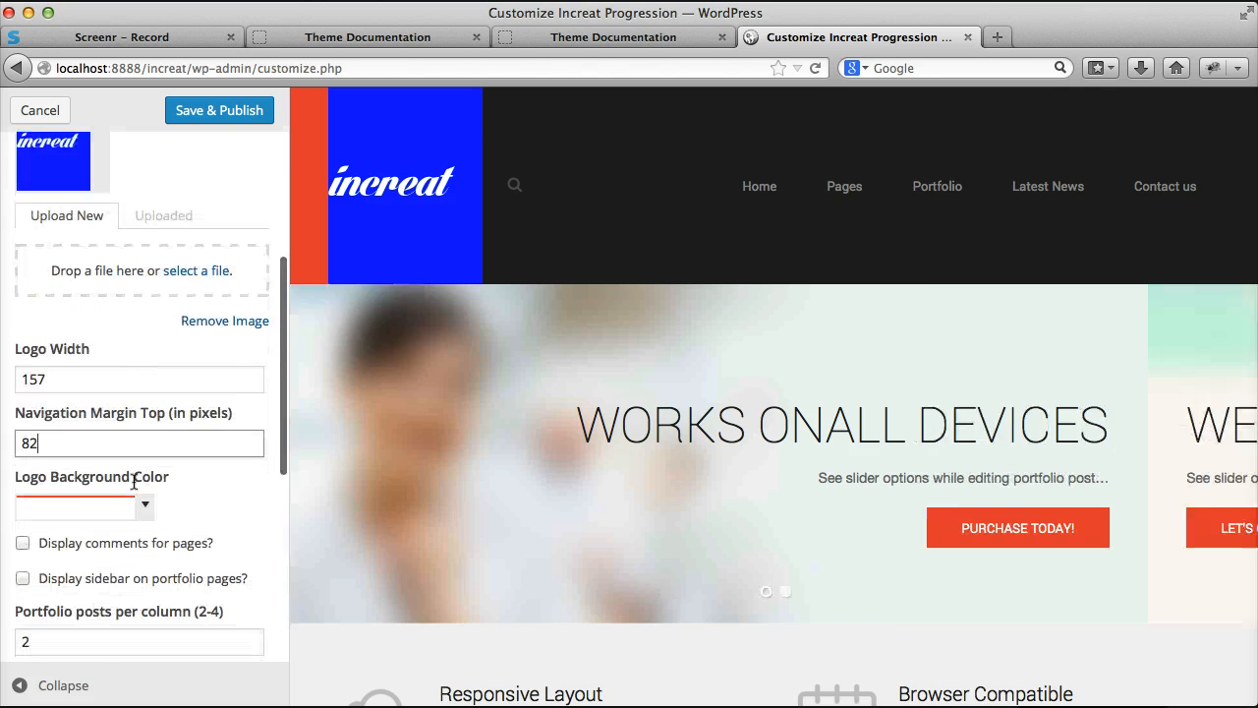
{"action": "left_click_drag", "start_coordinate": [16, 476], "coordinate": [114, 476]}
{"action": "left_click", "coordinate": [163, 478]}
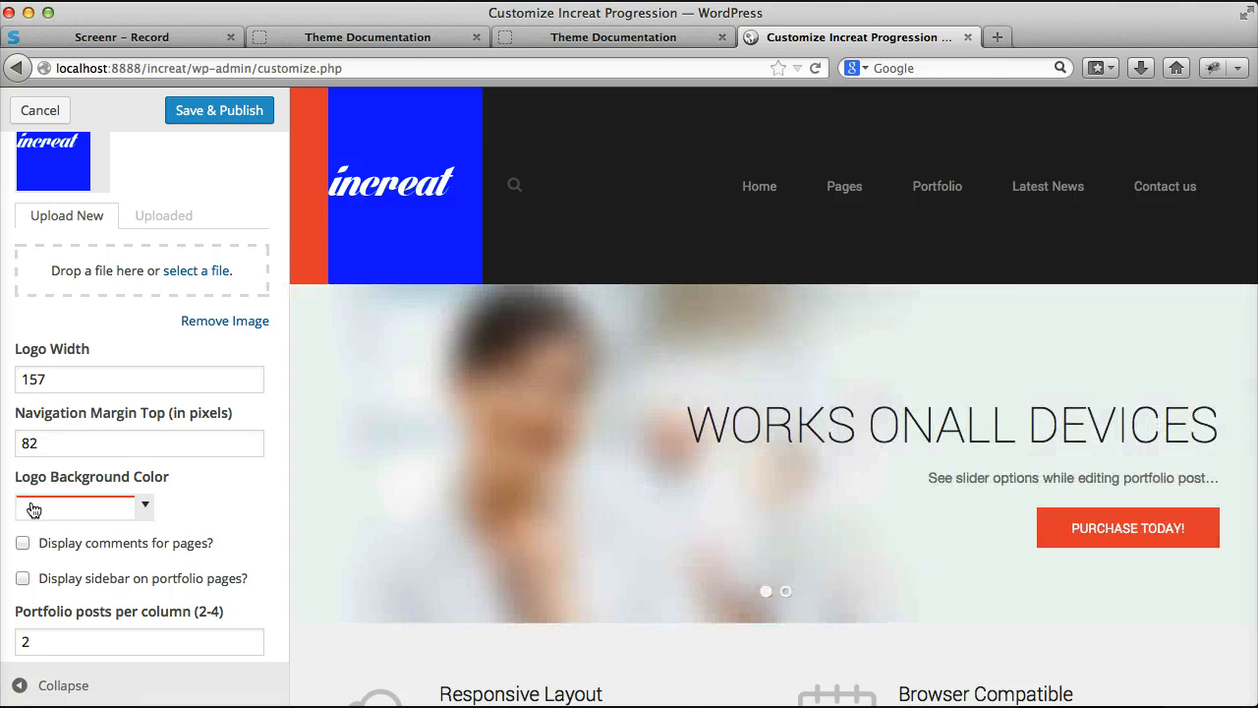
{"action": "left_click", "coordinate": [146, 505]}
{"action": "scroll", "coordinate": [192, 518], "scroll_direction": "down", "scroll_amount": 3}
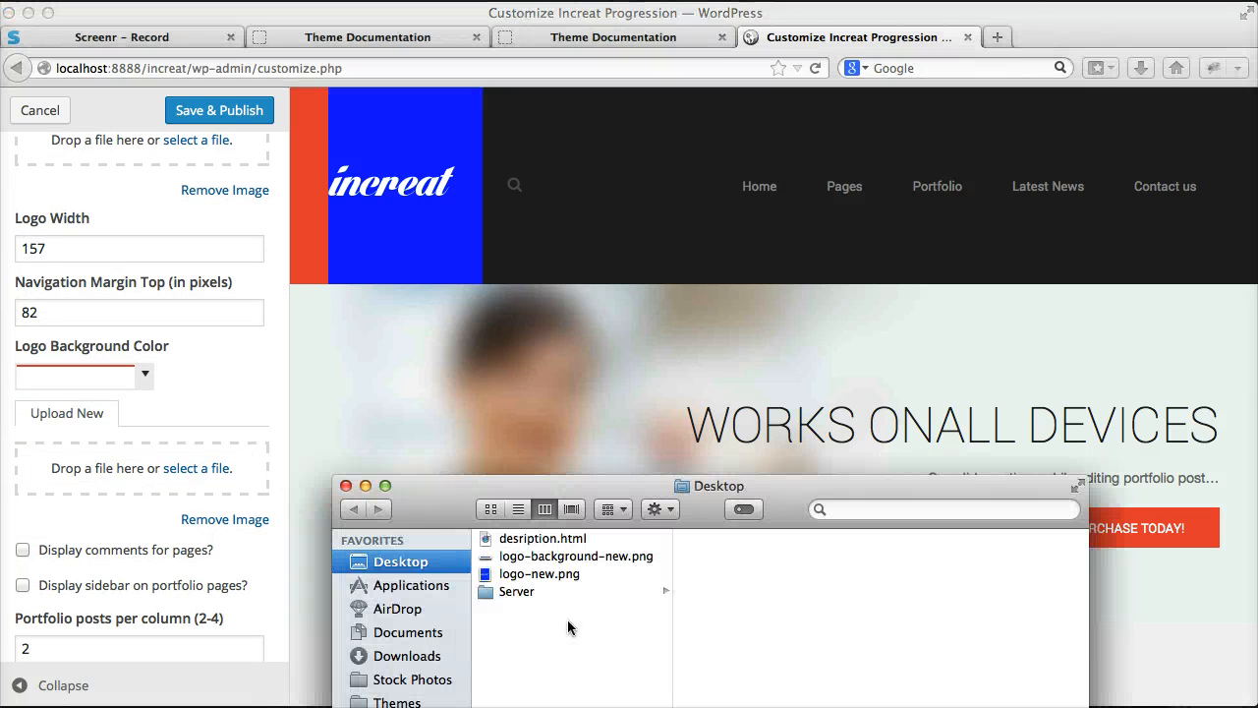
Step: Switch to Finder and open logo-background.psd from Additional Files > Templates in the Increat - Business folder
{"action": "left_click_drag", "start_coordinate": [449, 502], "coordinate": [420, 174]}
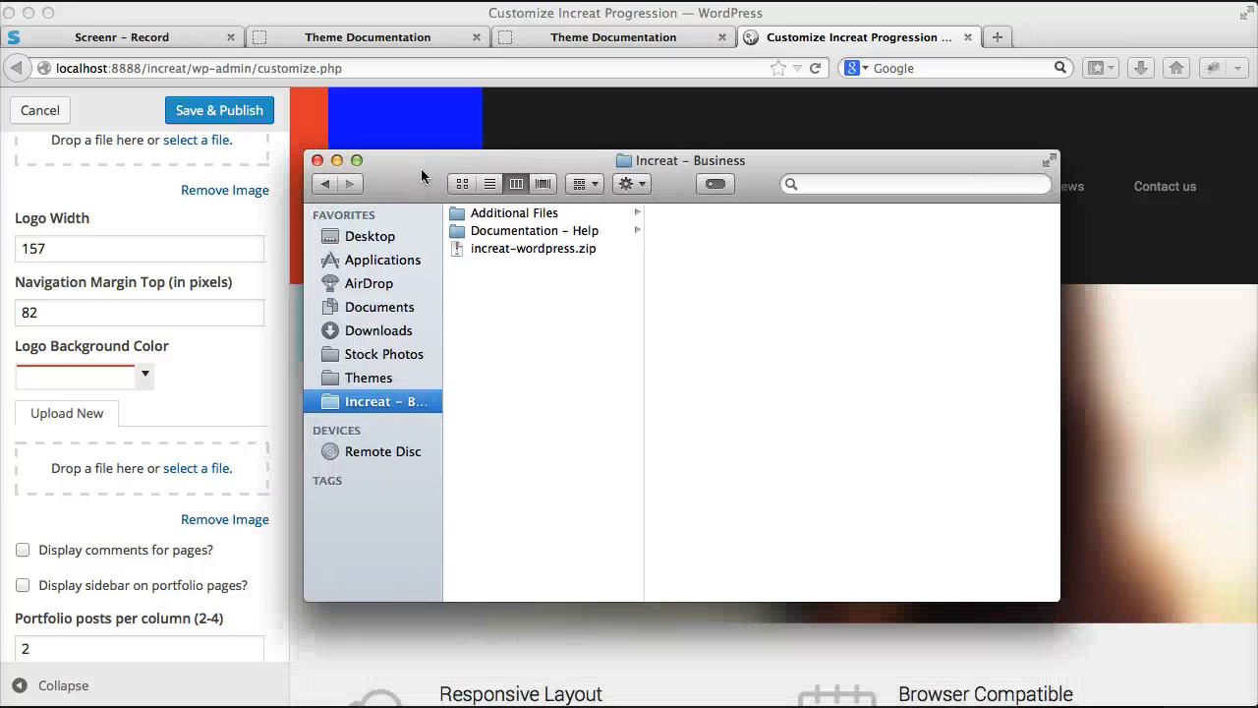
{"action": "left_click", "coordinate": [507, 213]}
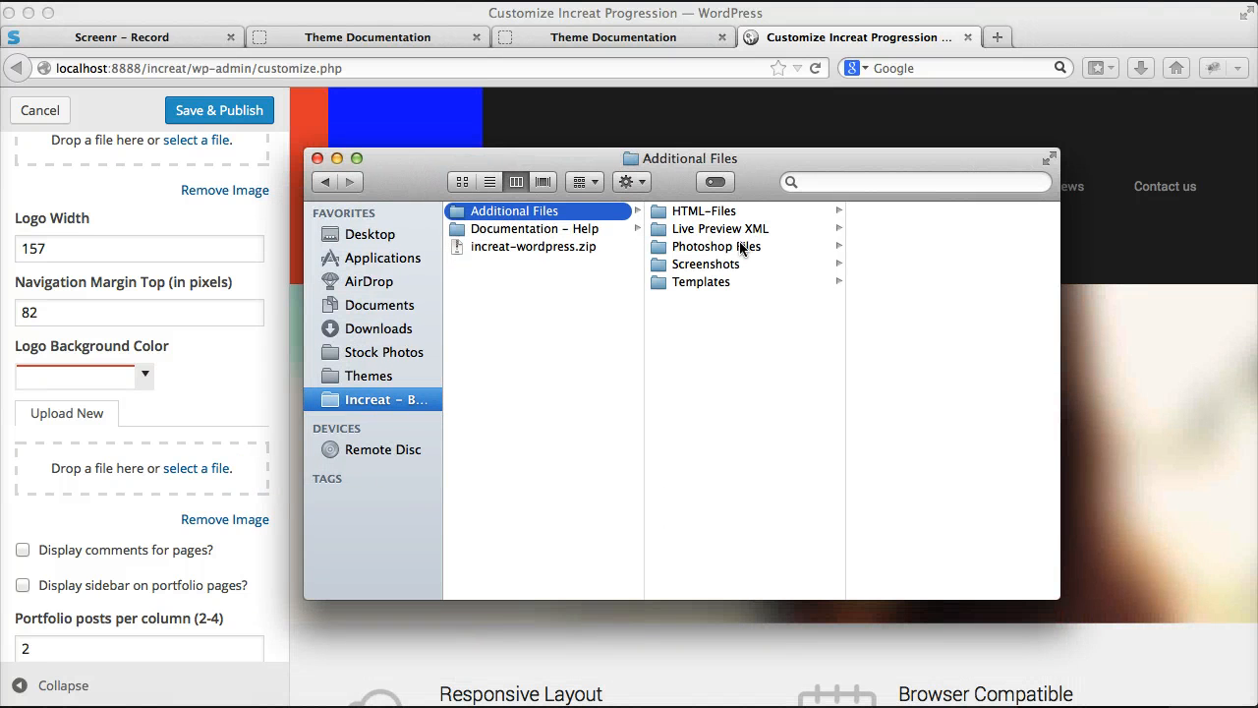
{"action": "left_click", "coordinate": [717, 283]}
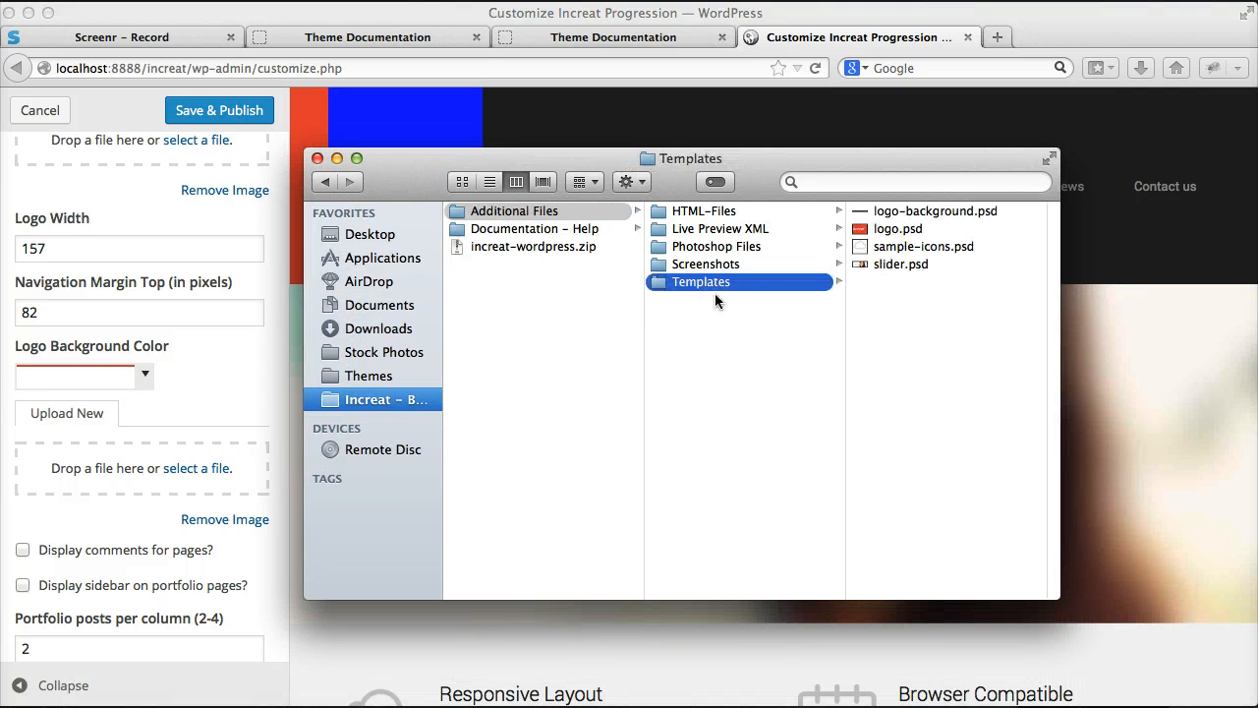
{"action": "left_click", "coordinate": [909, 230]}
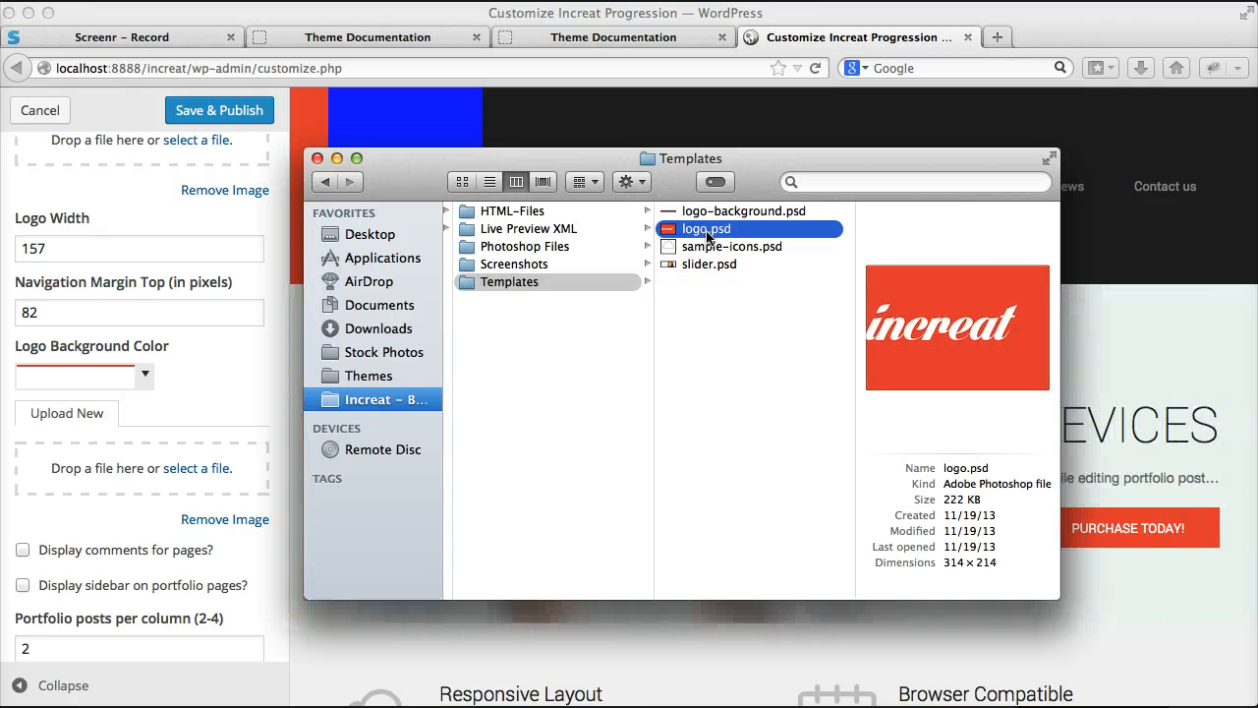
{"action": "key", "text": "Up"}
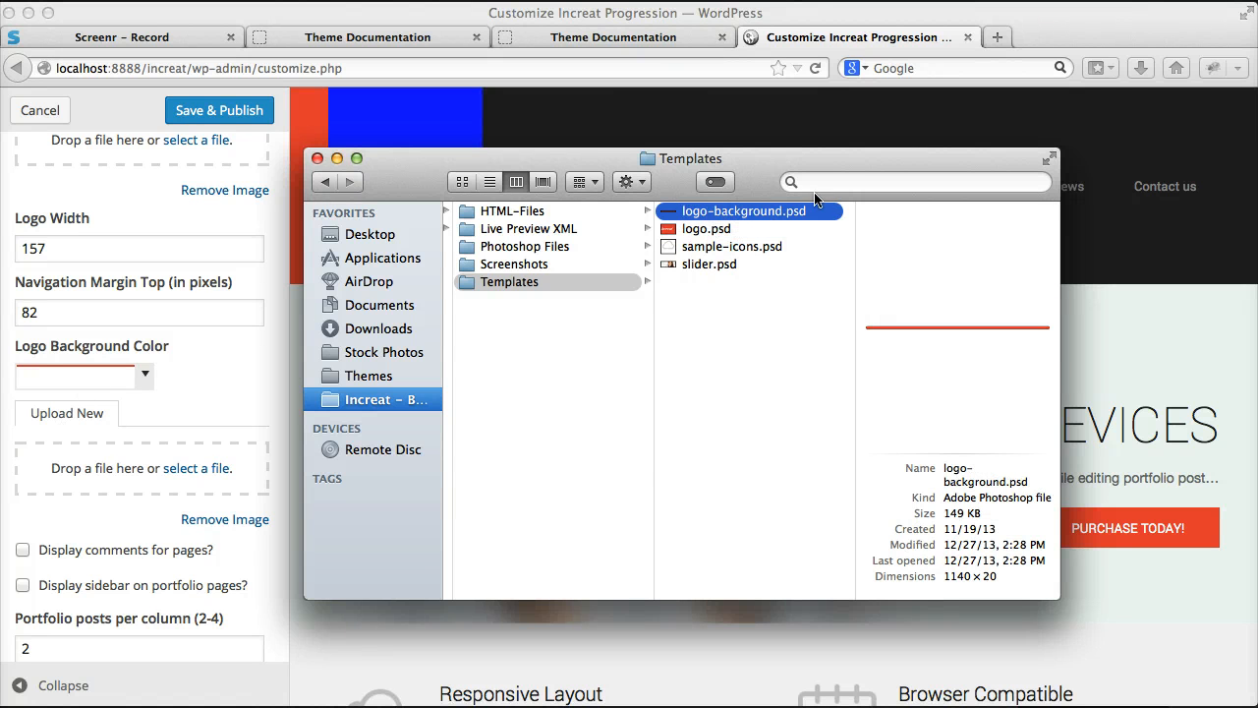
{"action": "double_click", "coordinate": [747, 211]}
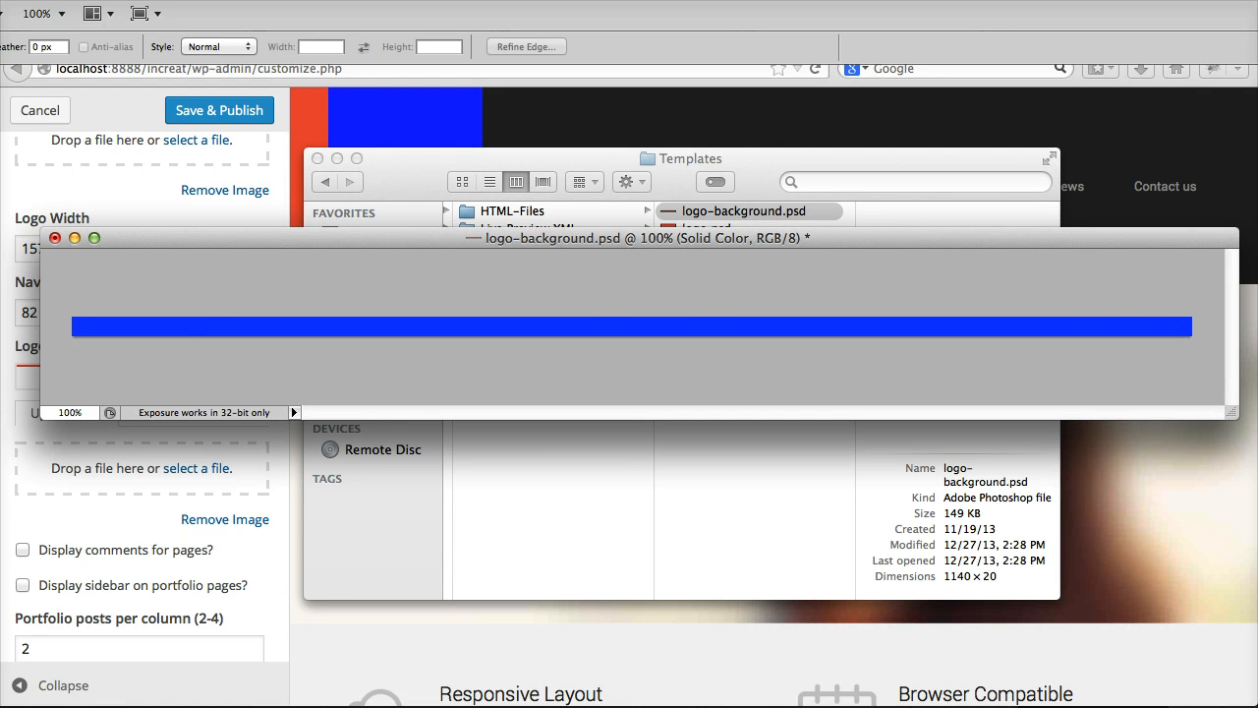
Step: Undo the blue fill on the logo-background.psd bar
{"action": "key", "text": "super+z"}
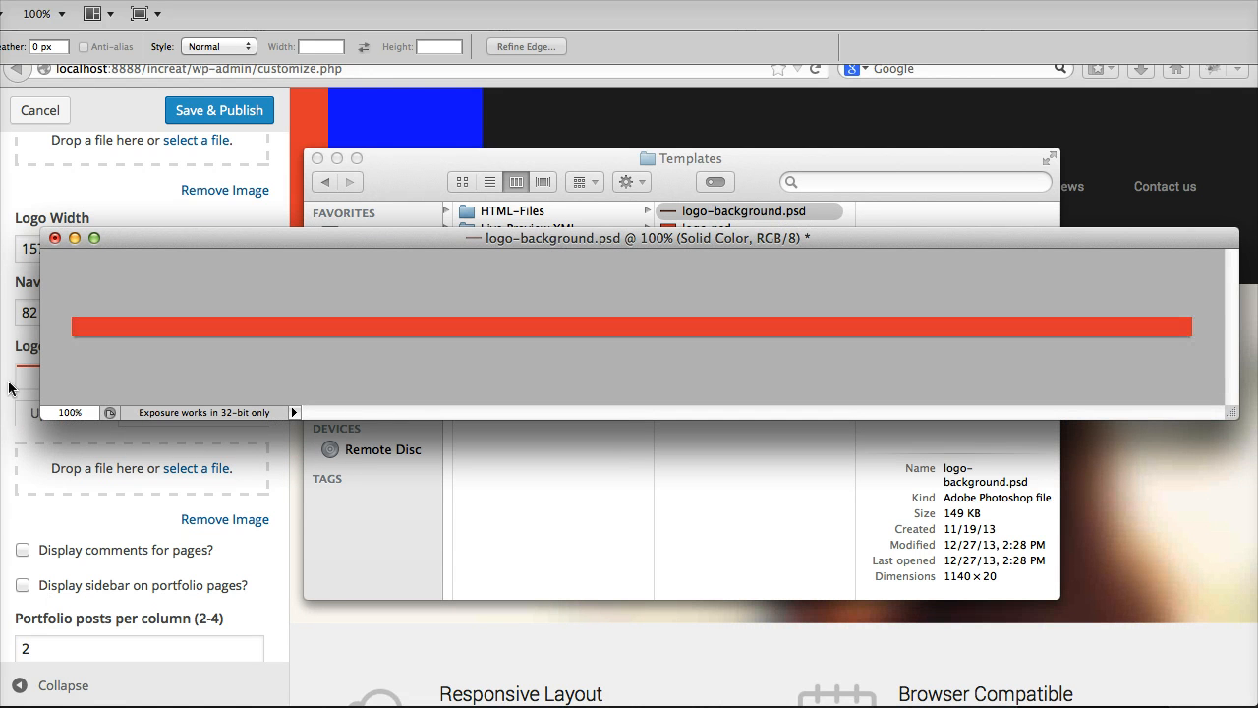
{"action": "left_click_drag", "start_coordinate": [67, 298], "coordinate": [371, 353]}
{"action": "left_click", "coordinate": [1186, 383]}
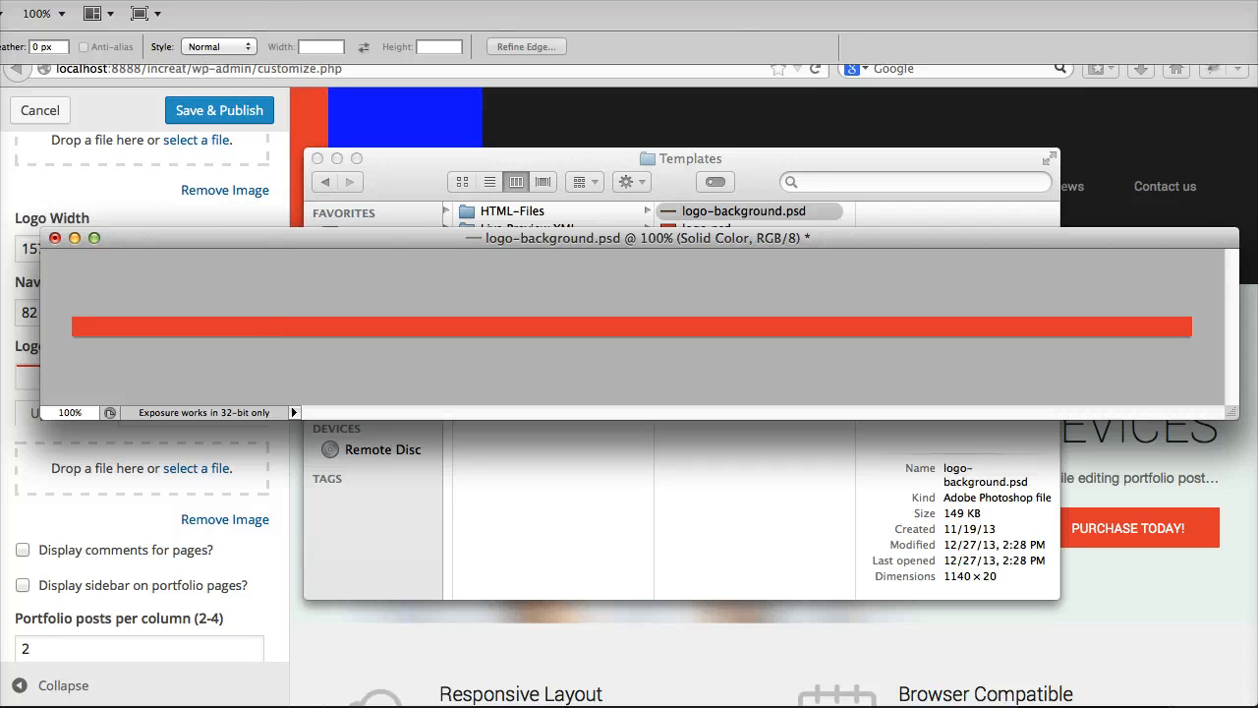
Step: Check the logo background's pixel width and height in Image Size, leaving the dimensions unmodified
{"action": "left_click", "coordinate": [77, 0]}
{"action": "left_click", "coordinate": [135, 157]}
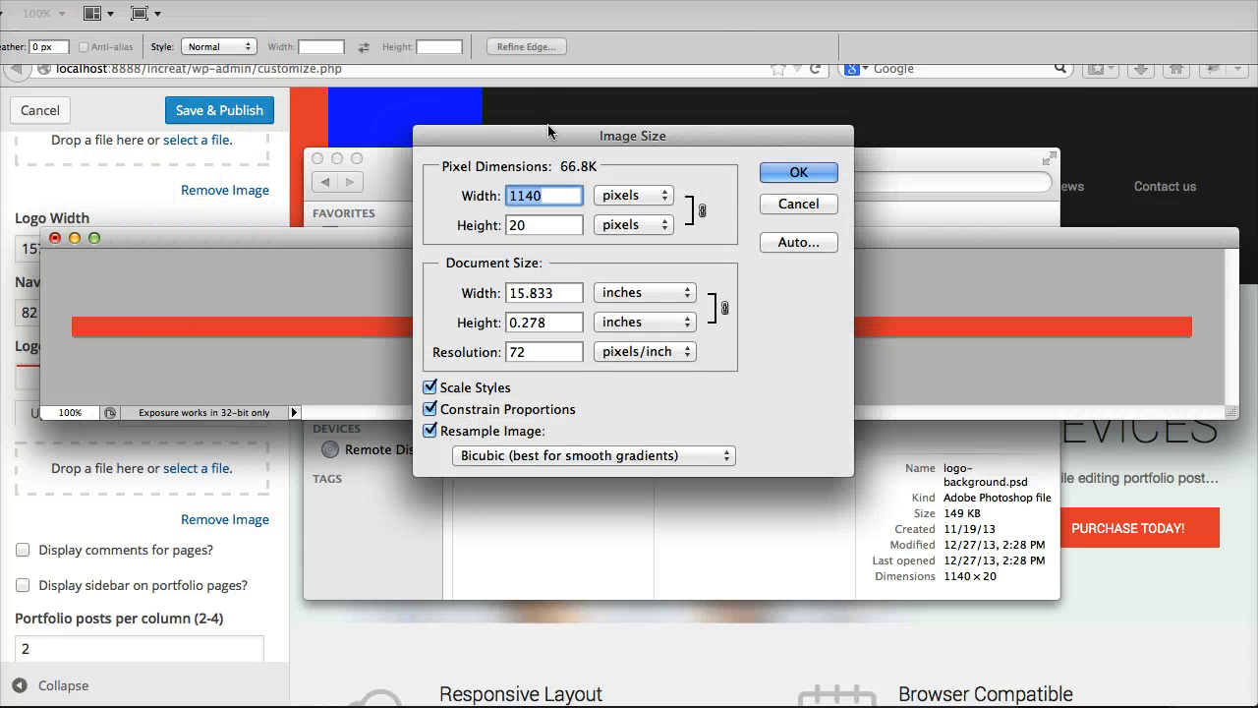
{"action": "left_click_drag", "start_coordinate": [548, 131], "coordinate": [534, 239]}
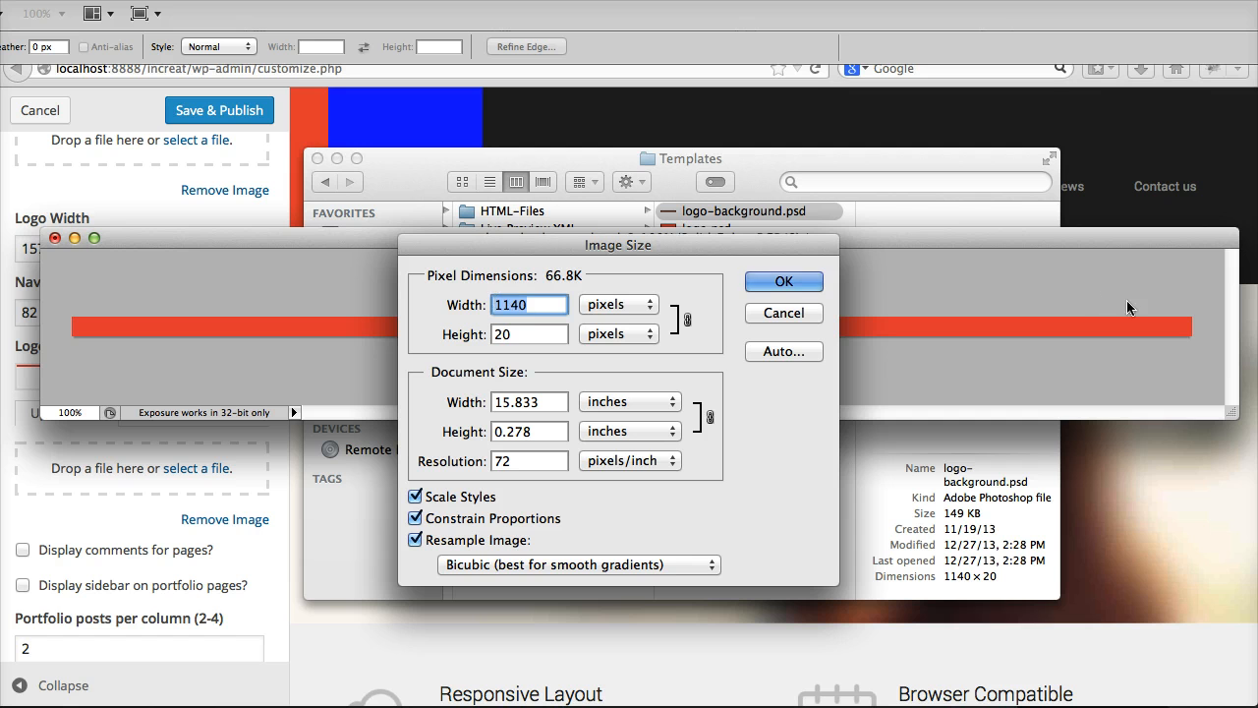
{"action": "left_click", "coordinate": [543, 334]}
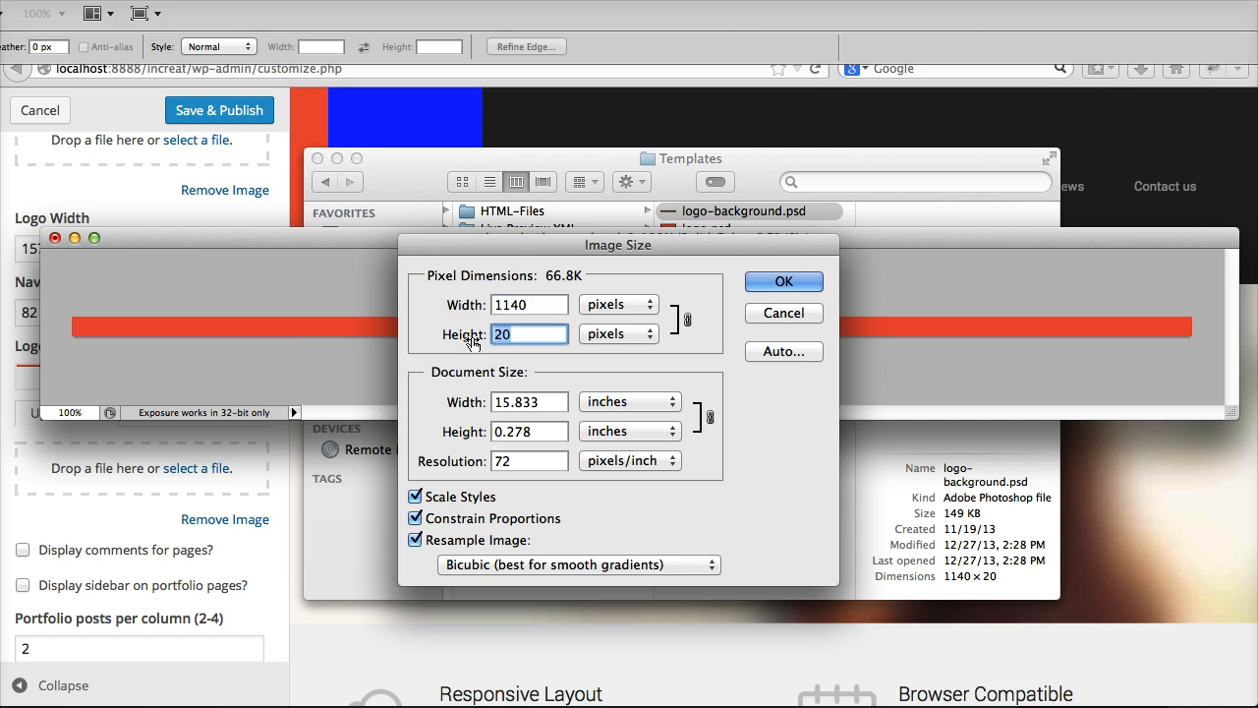
{"action": "left_click", "coordinate": [773, 317]}
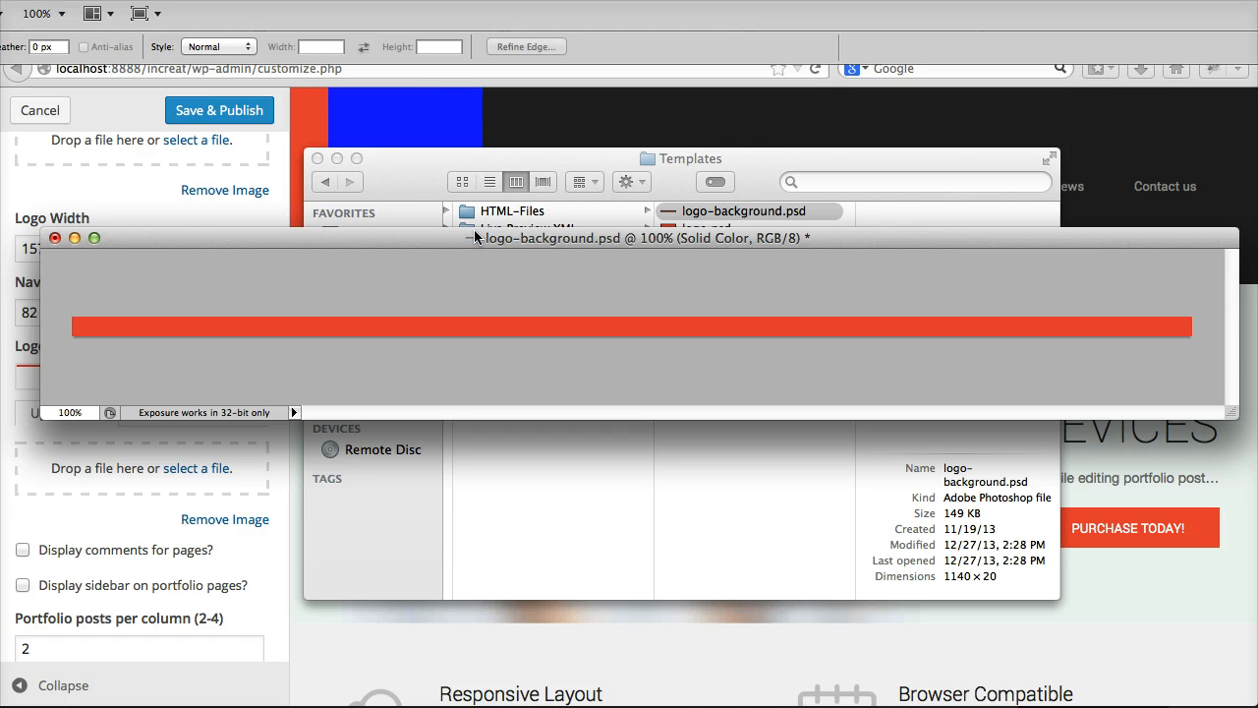
Step: Fill the logo background bar with the blue foreground color in Normal mode at 100% opacity
{"action": "left_click_drag", "start_coordinate": [475, 242], "coordinate": [468, 220]}
{"action": "left_click", "coordinate": [75, 0]}
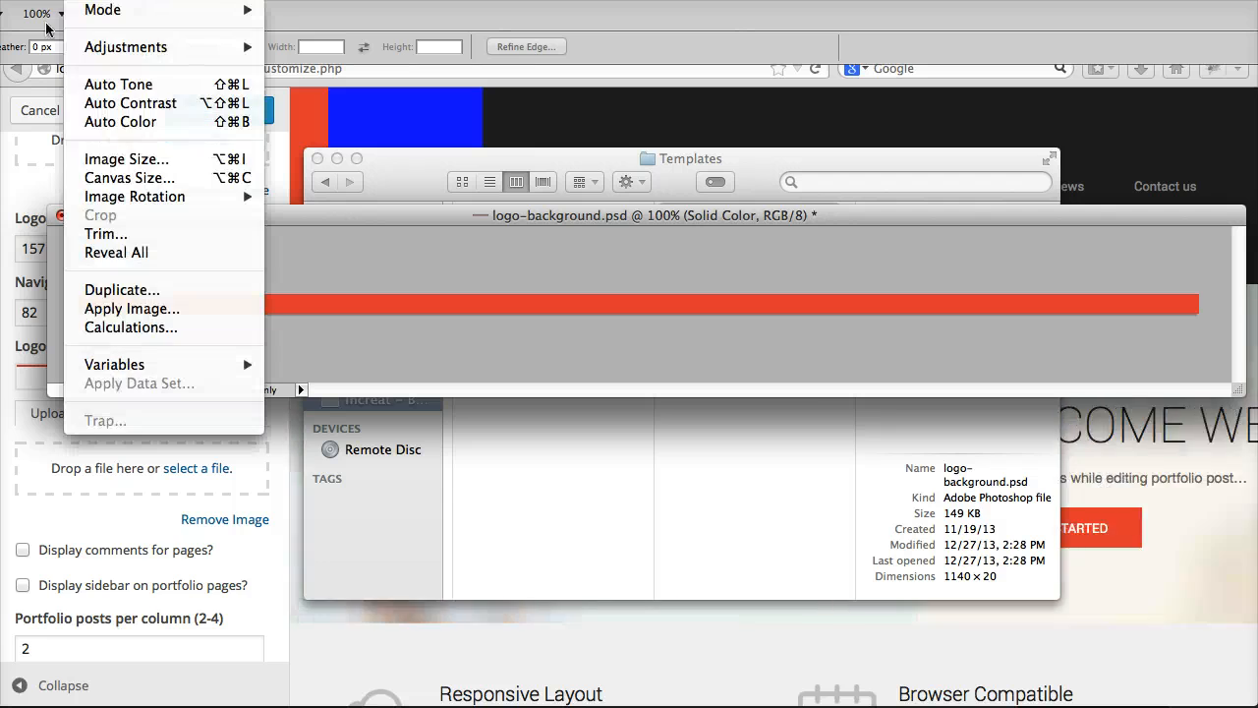
{"action": "mouse_move", "coordinate": [39, 0]}
{"action": "left_click", "coordinate": [81, 315]}
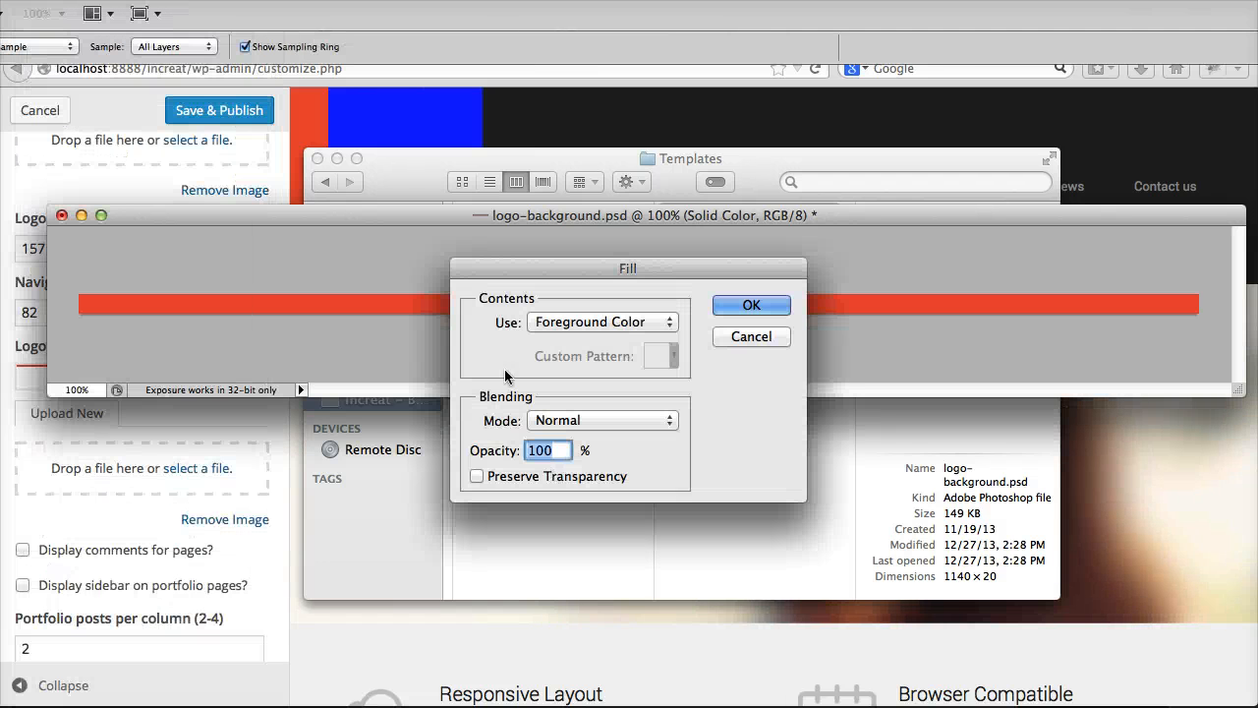
{"action": "left_click", "coordinate": [751, 305]}
{"action": "key", "text": "m"}
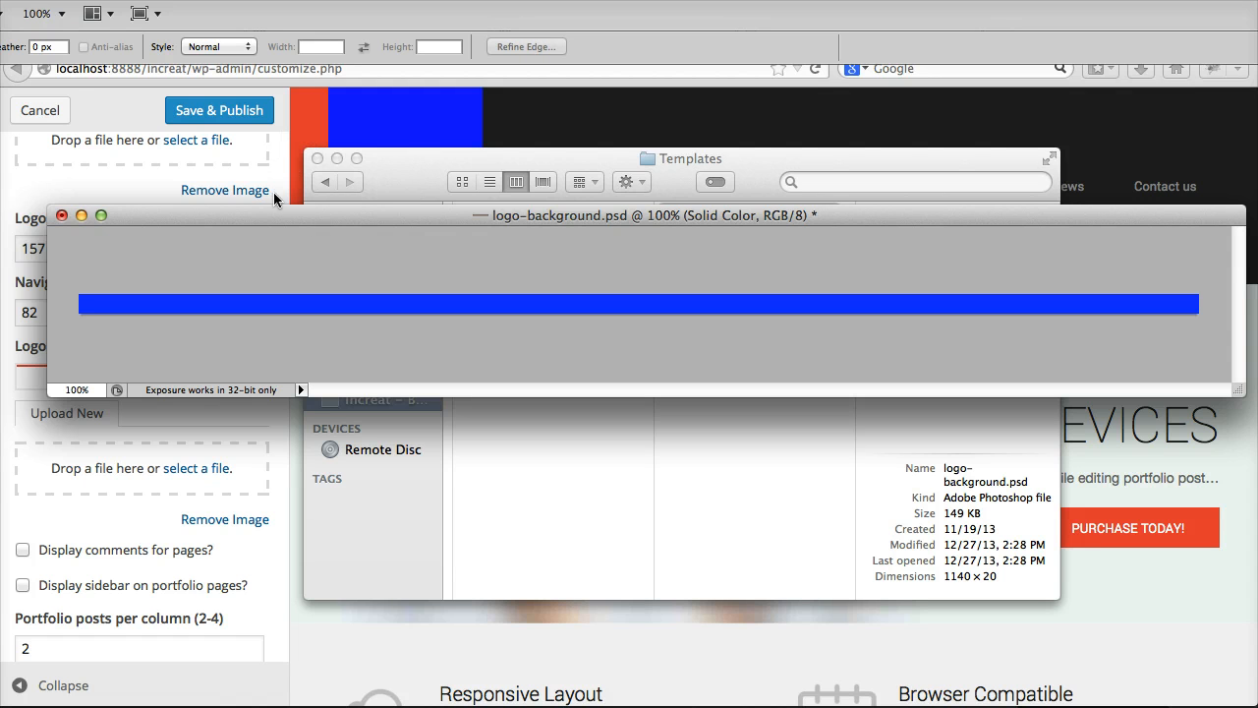
Step: Switch to the WordPress customizer in the browser and upload logo-background-new.png from the Desktop as the Logo Background Color image
{"action": "left_click", "coordinate": [6, 0]}
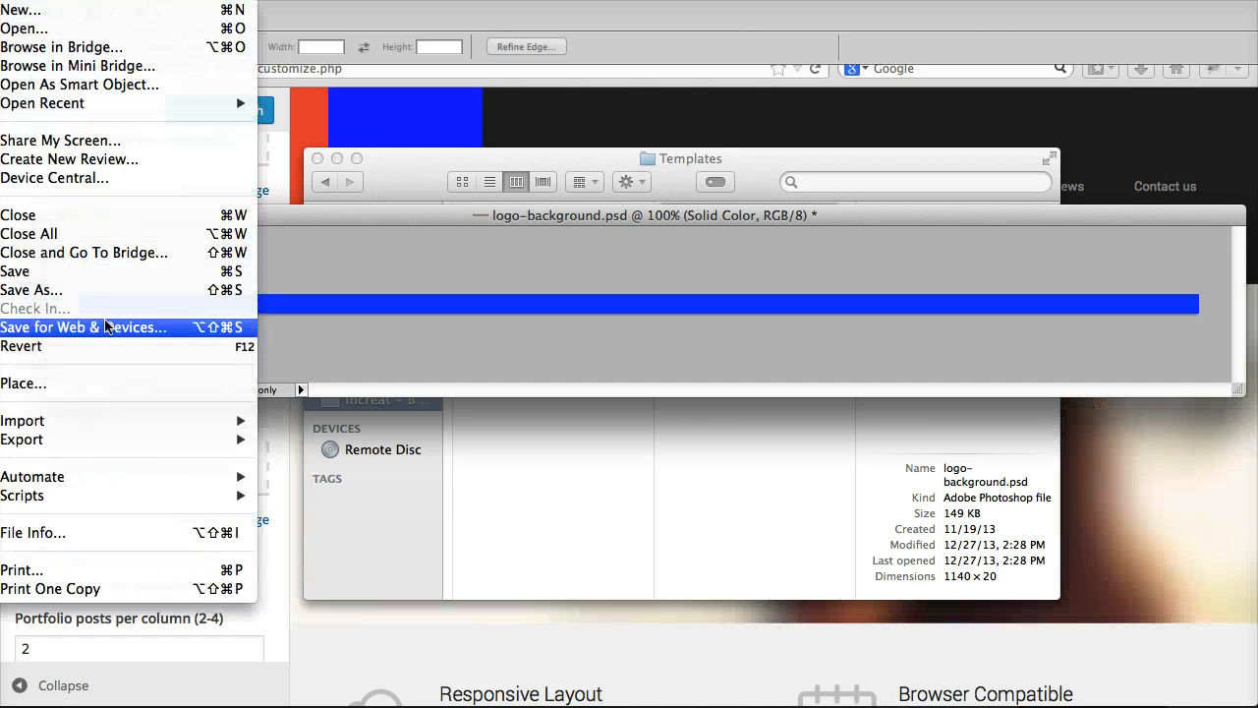
{"action": "left_click", "coordinate": [536, 118]}
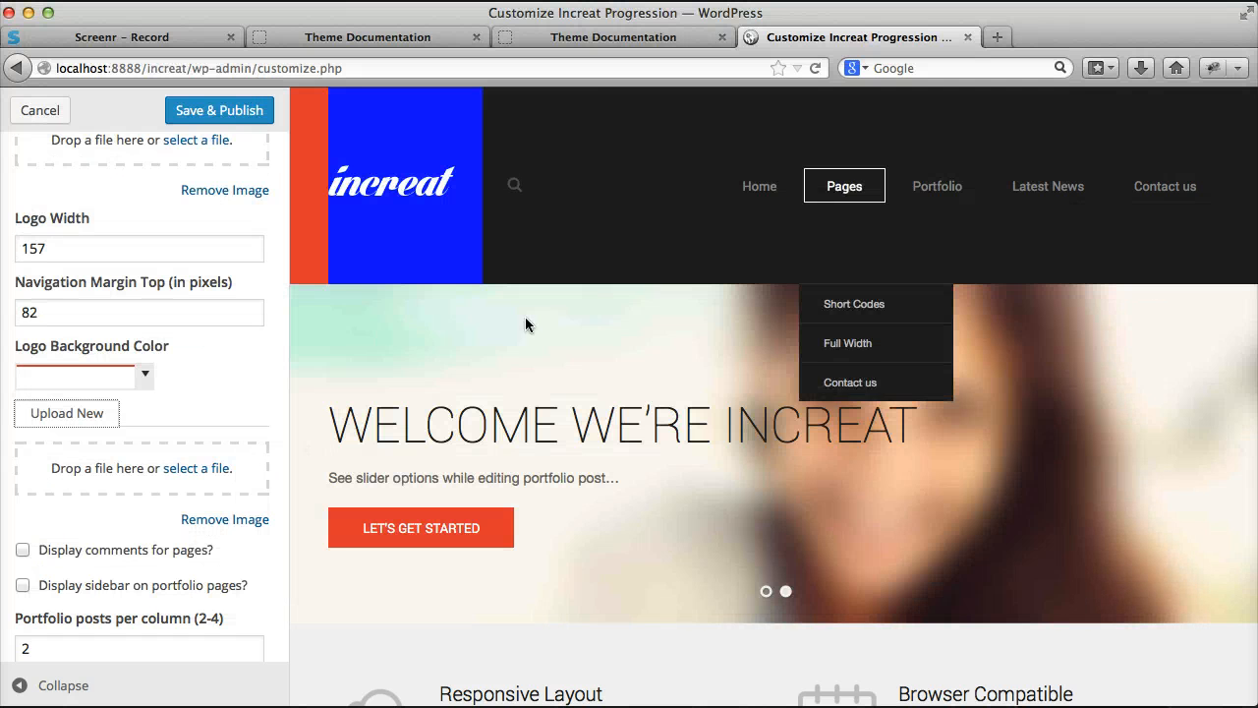
{"action": "left_click", "coordinate": [197, 467]}
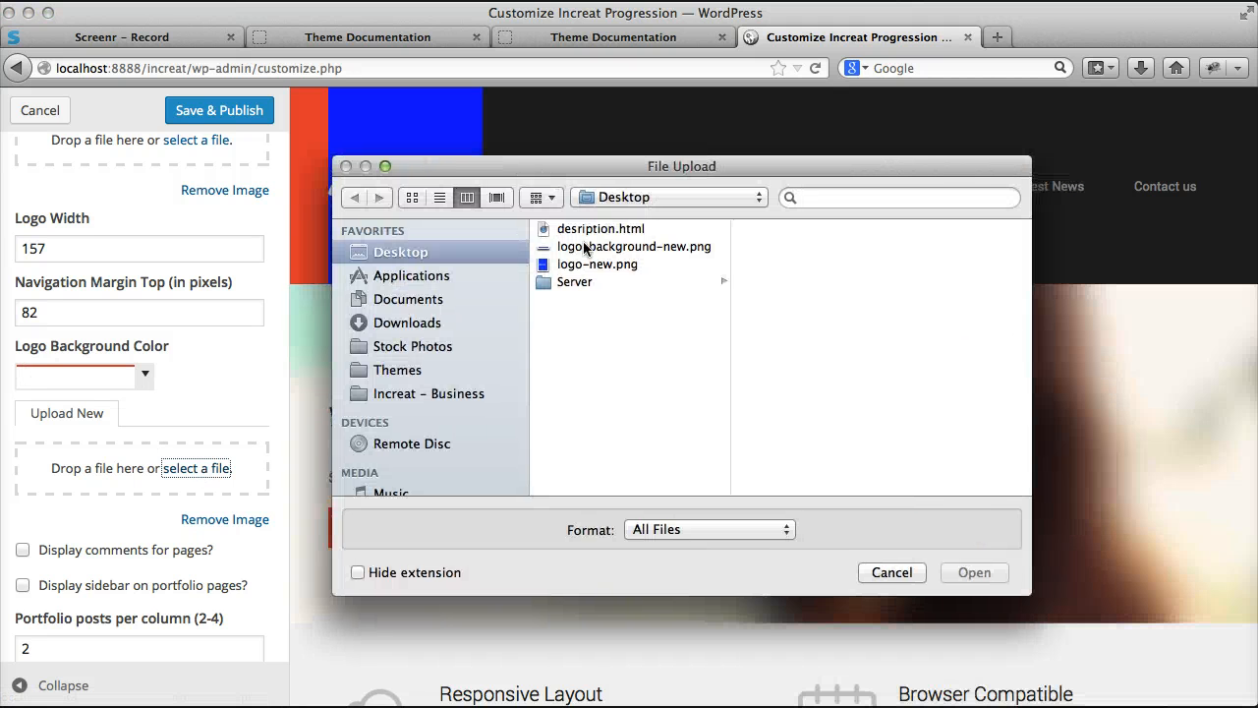
{"action": "left_click", "coordinate": [619, 246]}
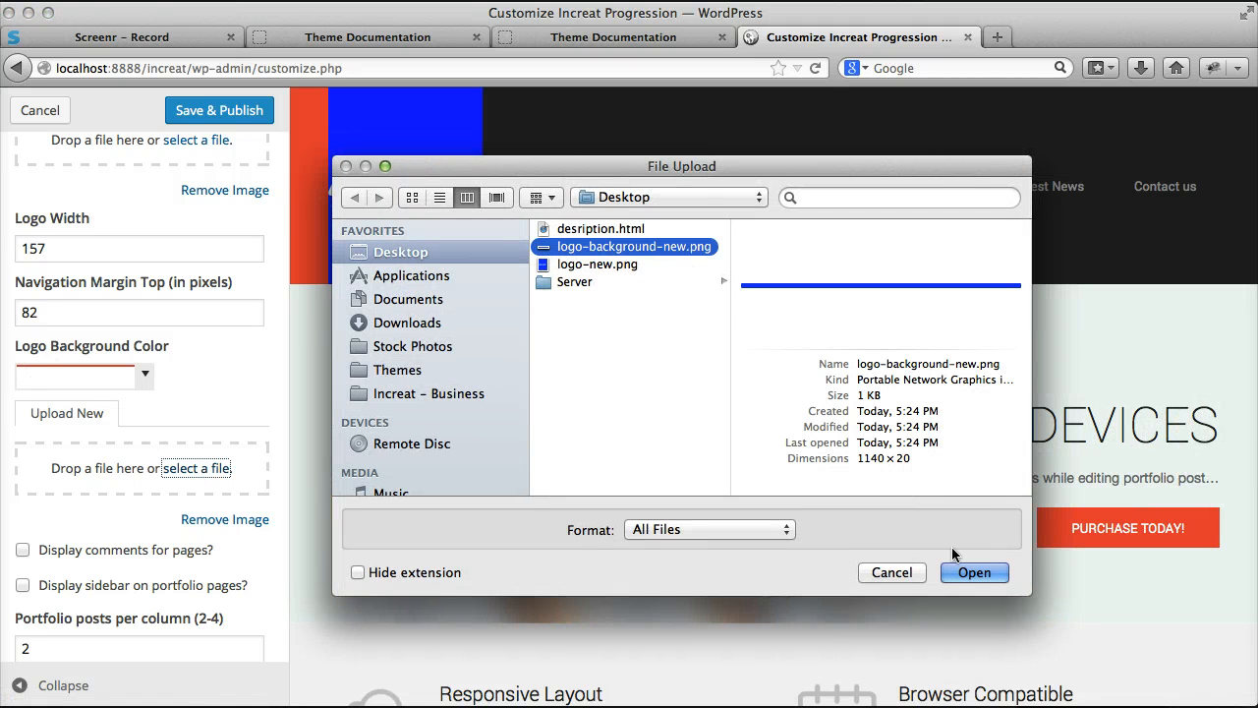
{"action": "left_click", "coordinate": [974, 572]}
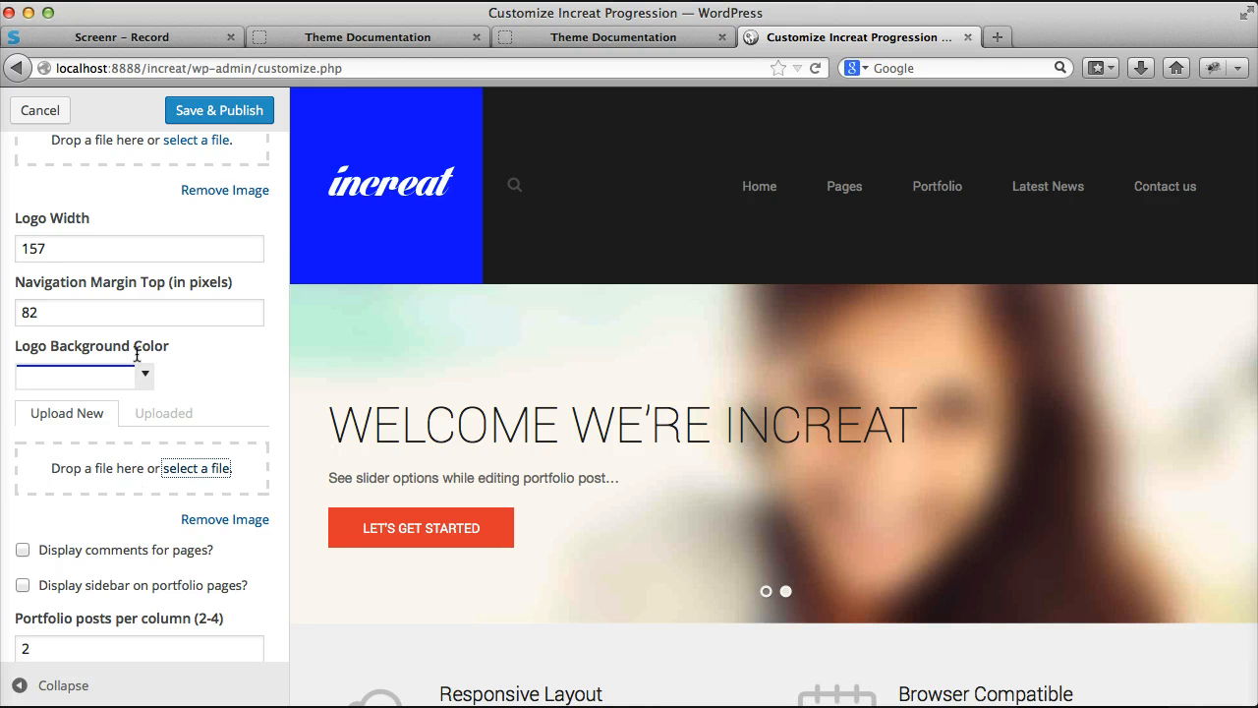
{"action": "scroll", "coordinate": [163, 432], "scroll_direction": "up", "scroll_amount": 5}
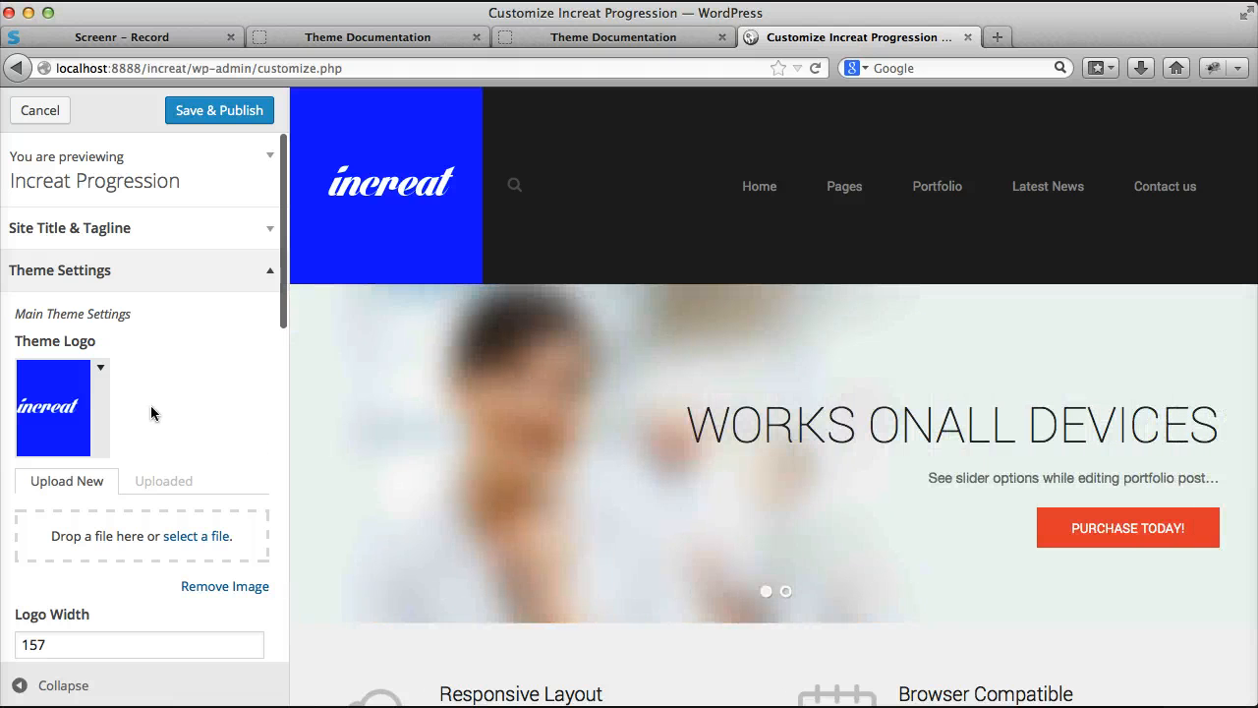
{"action": "scroll", "coordinate": [150, 405], "scroll_direction": "down", "scroll_amount": 5}
{"action": "scroll", "coordinate": [148, 483], "scroll_direction": "up", "scroll_amount": 4}
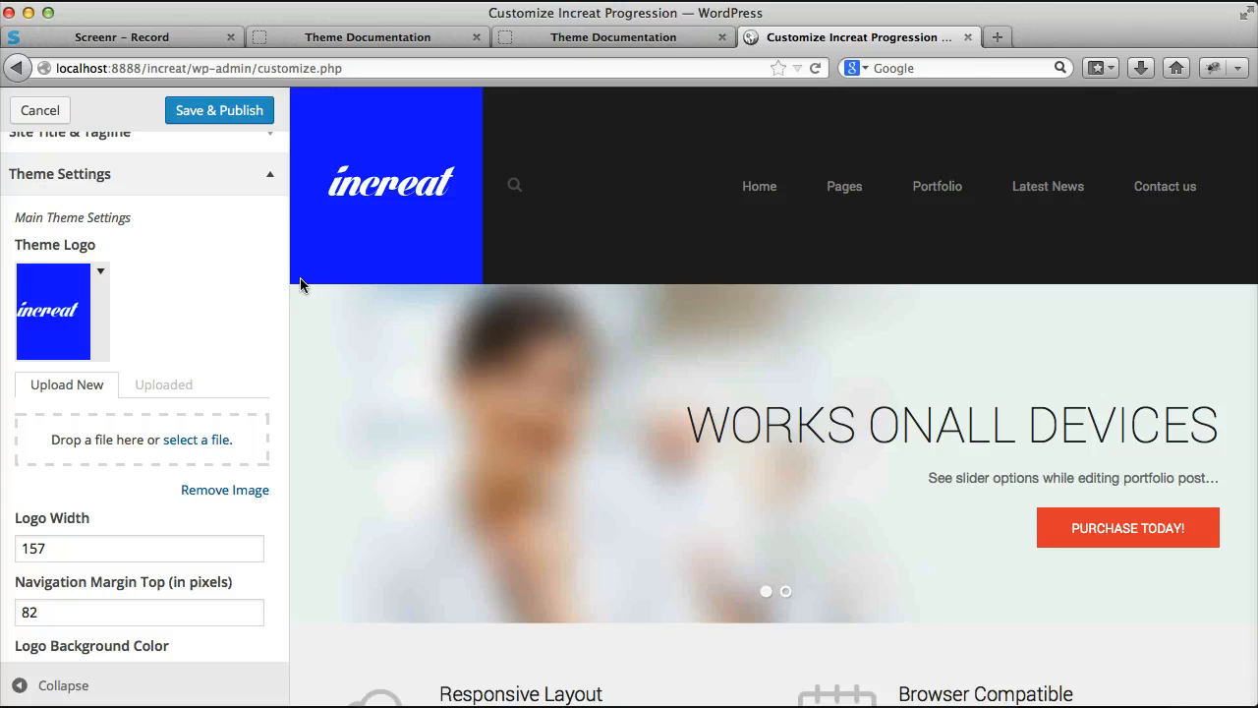
{"action": "scroll", "coordinate": [155, 391], "scroll_direction": "down", "scroll_amount": 5}
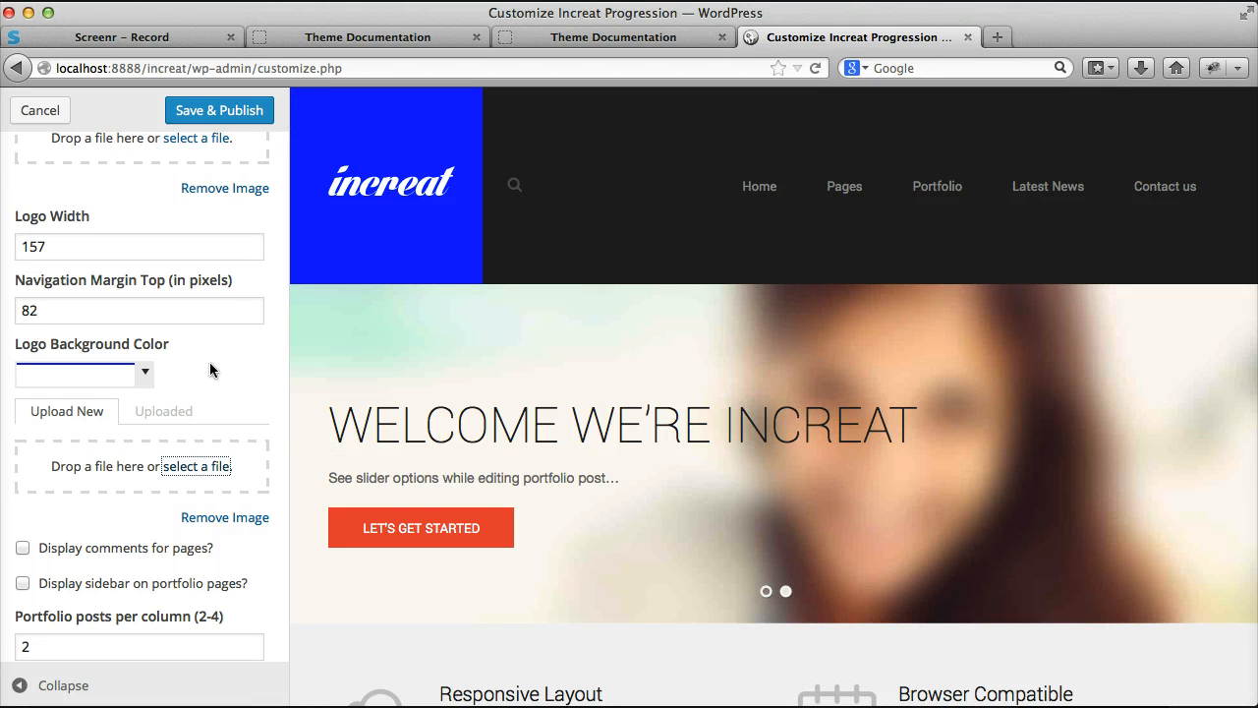
{"action": "scroll", "coordinate": [200, 377], "scroll_direction": "up", "scroll_amount": 5}
{"action": "scroll", "coordinate": [203, 384], "scroll_direction": "up", "scroll_amount": 2}
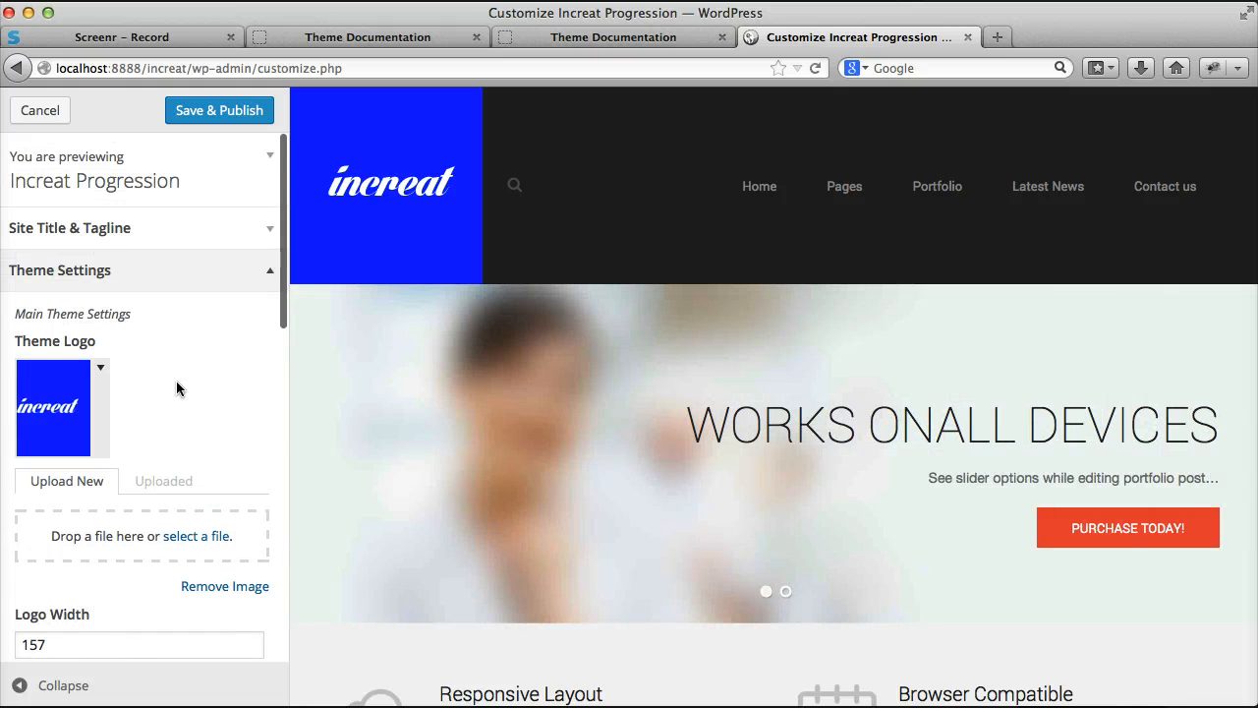